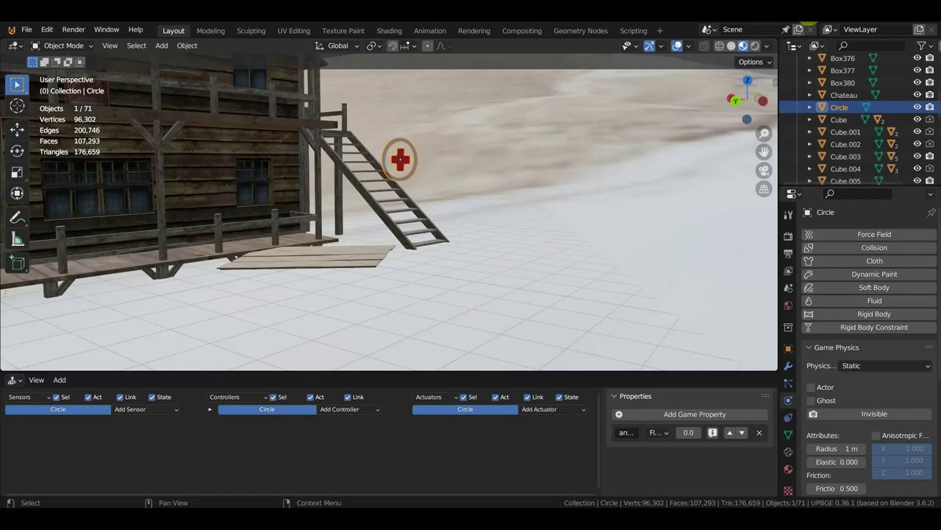
Check the 50 and 100 health text objects through the scene camera, then orbit back out
middle_drag(542, 190, 563, 204)
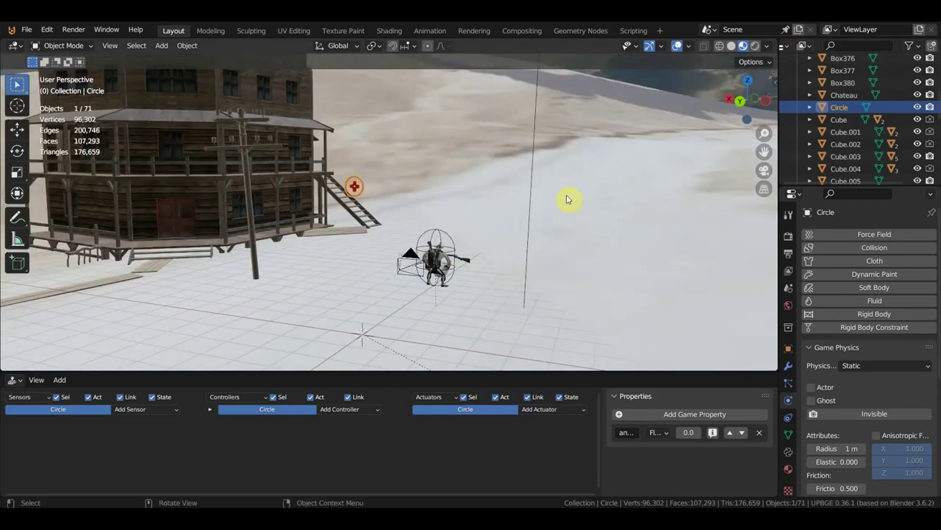
key(KP_0)
scroll(431, 139, up, 2)
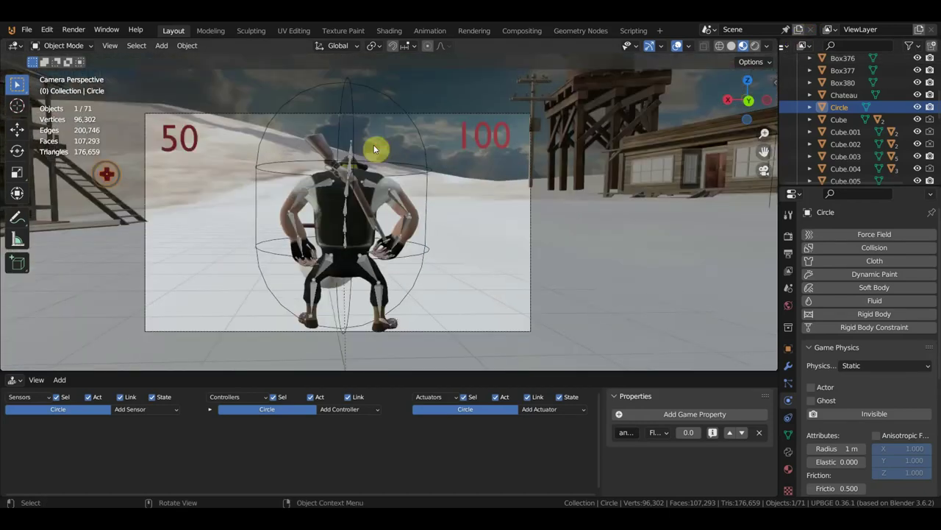
click(188, 147)
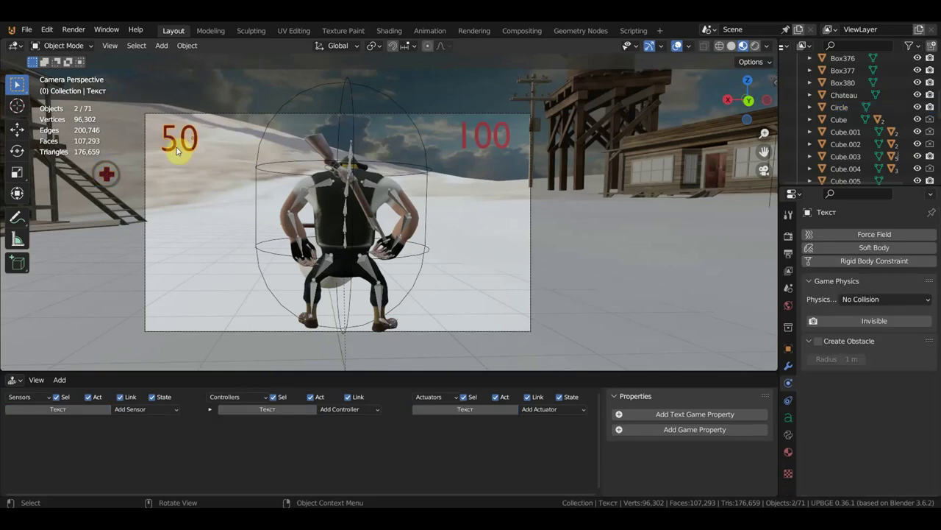
click(476, 144)
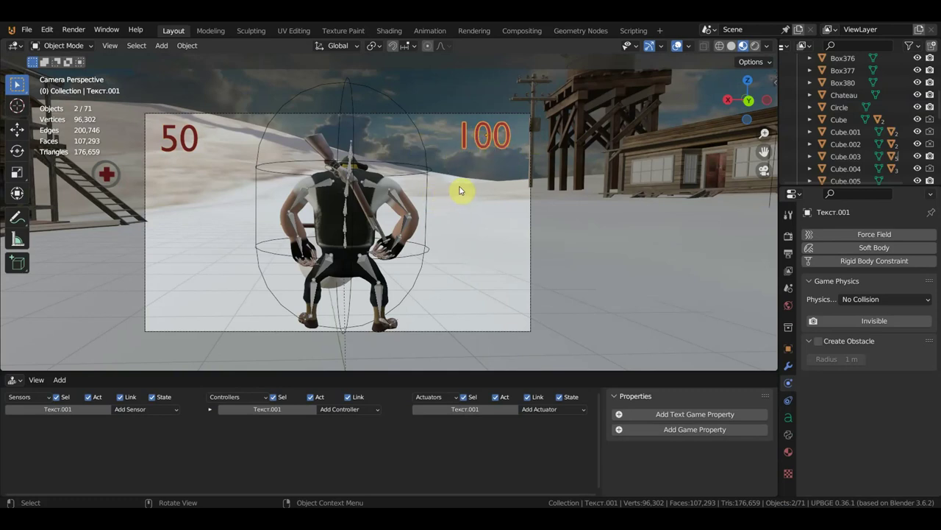
mouse_move(462, 189)
middle_down()
mouse_move(417, 198)
mouse_move(707, 361)
mouse_move(467, 189)
middle_up()
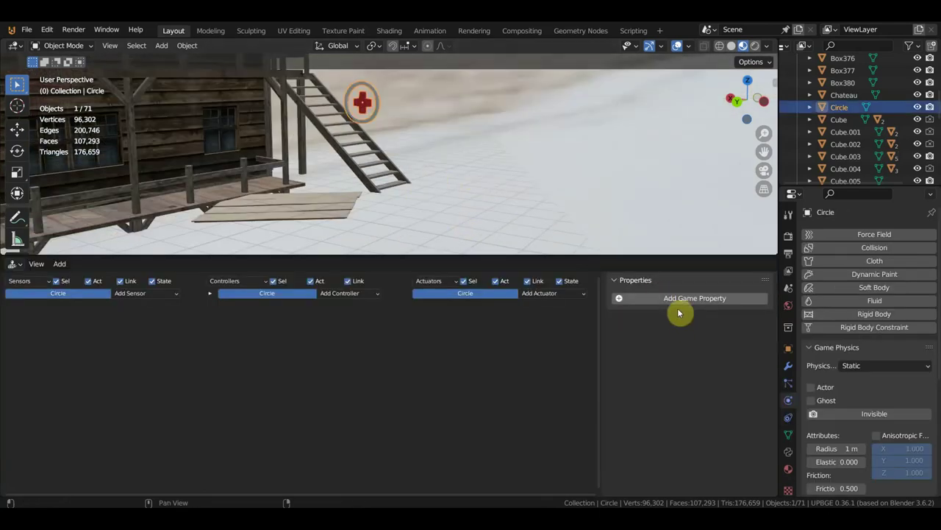
Add a new named Float game property to the Circle
click(677, 300)
click(626, 316)
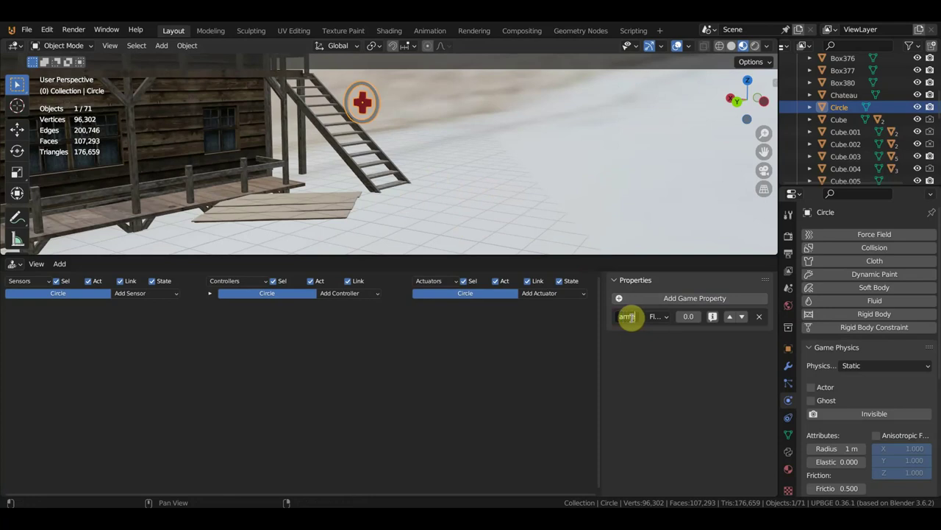
key(Return)
Select the Cone and link its Collision sensor to the And controller
mouse_move(279, 126)
middle_down()
mouse_move(326, 198)
mouse_move(421, 97)
mouse_move(449, 86)
middle_up()
click(381, 199)
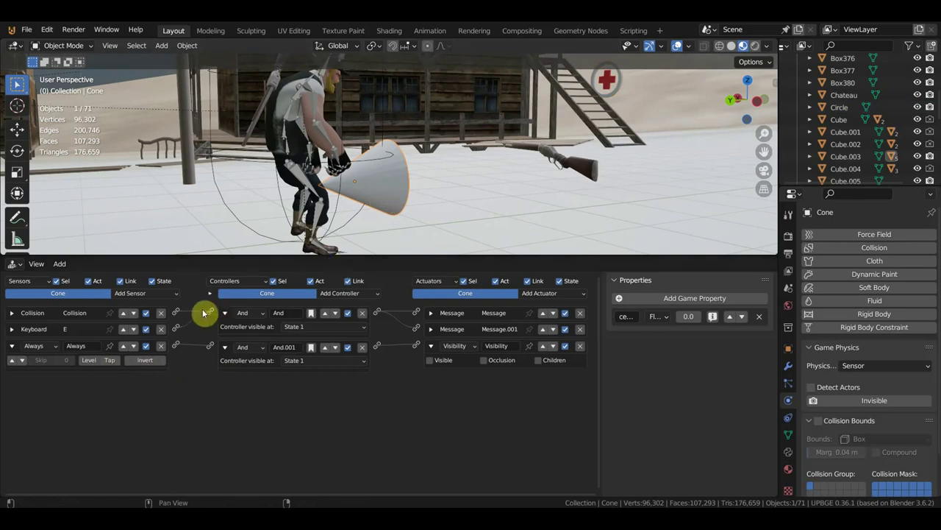
drag(200, 314, 211, 312)
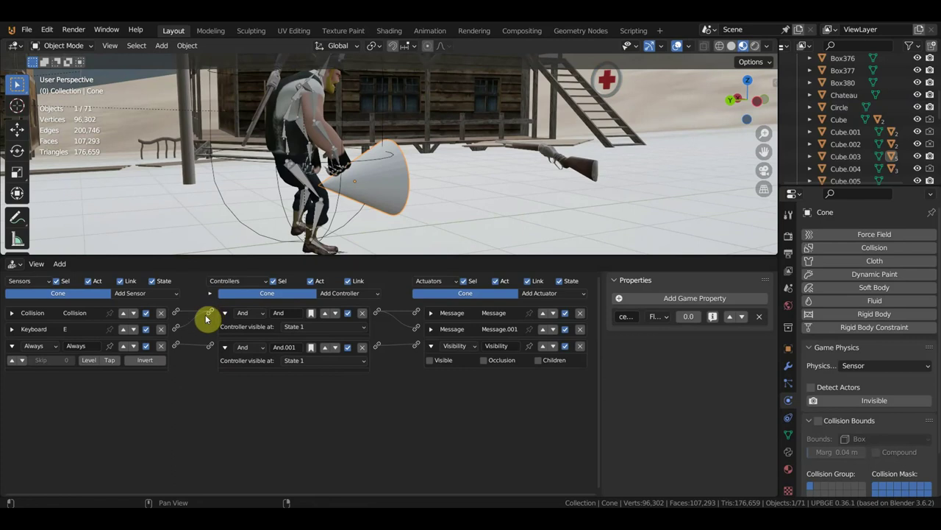
click(162, 294)
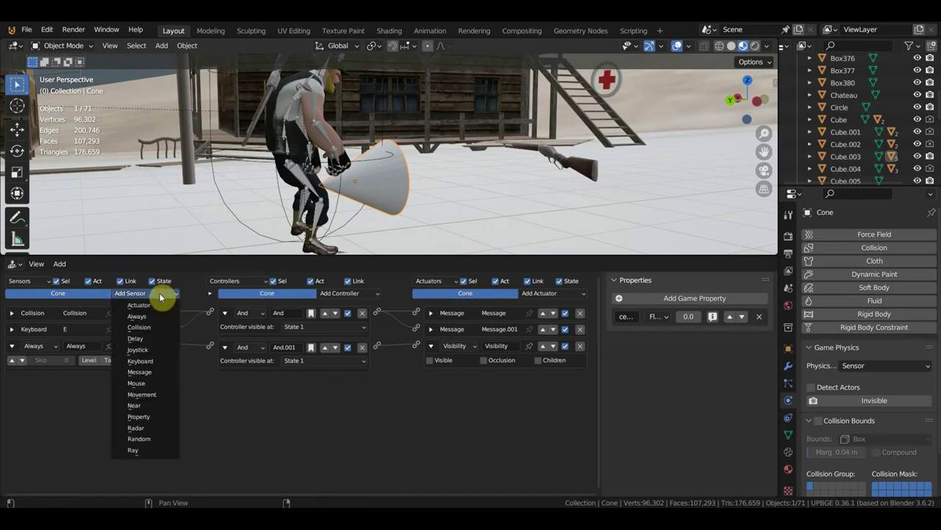
Add a second Collision sensor to the Cone filtering on the property 'аптечка'
click(159, 326)
click(119, 410)
text(аптечка)
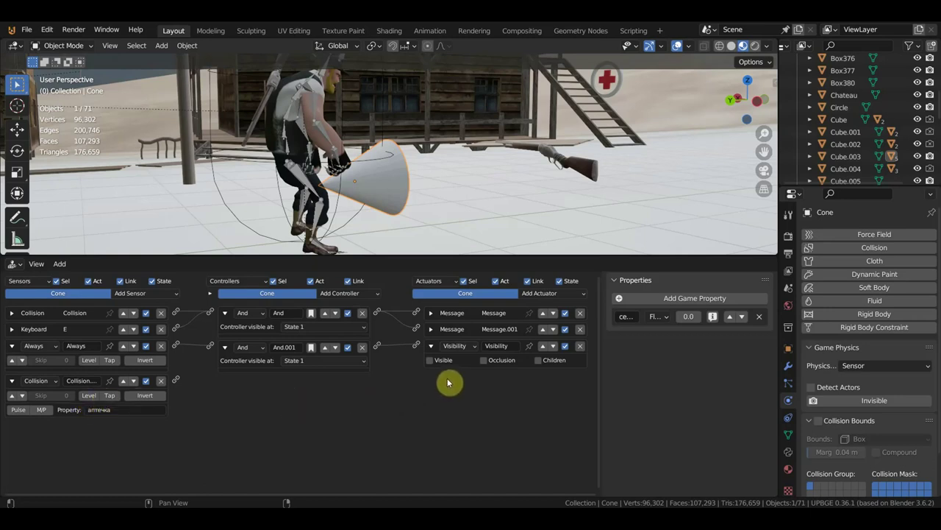
click(556, 294)
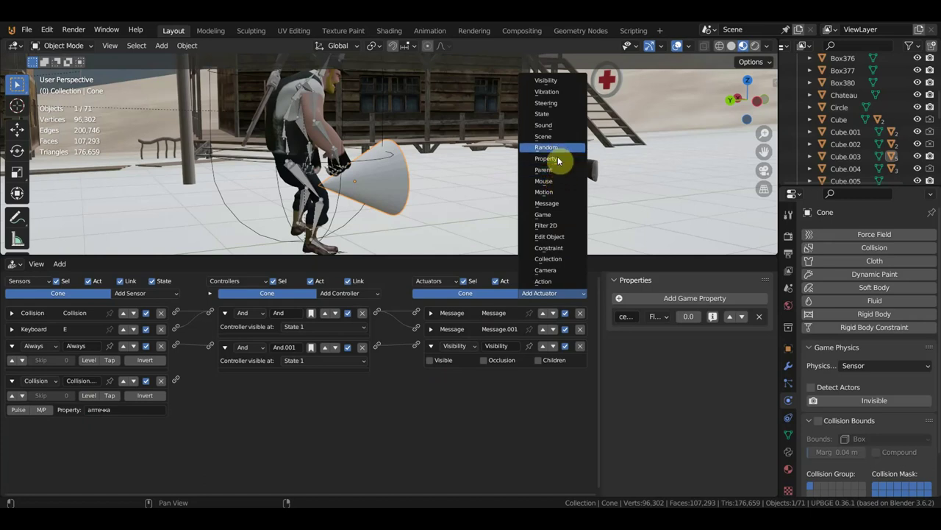
Add a Message actuator to the Cone sending subject '2' to Circle
click(557, 204)
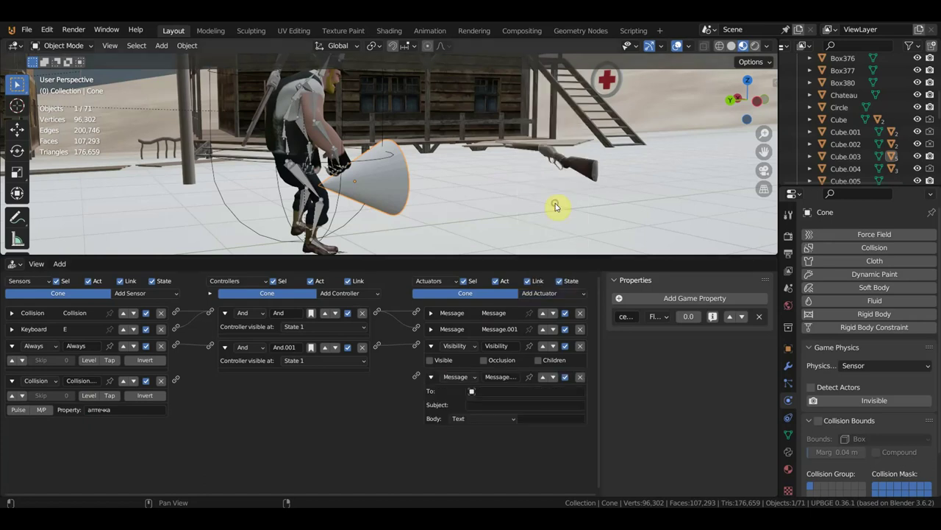
click(515, 392)
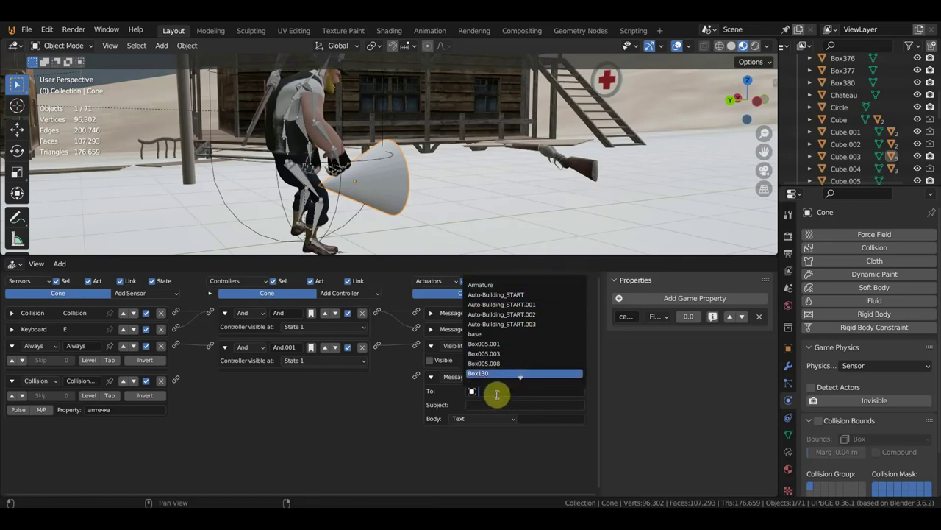
text(c)
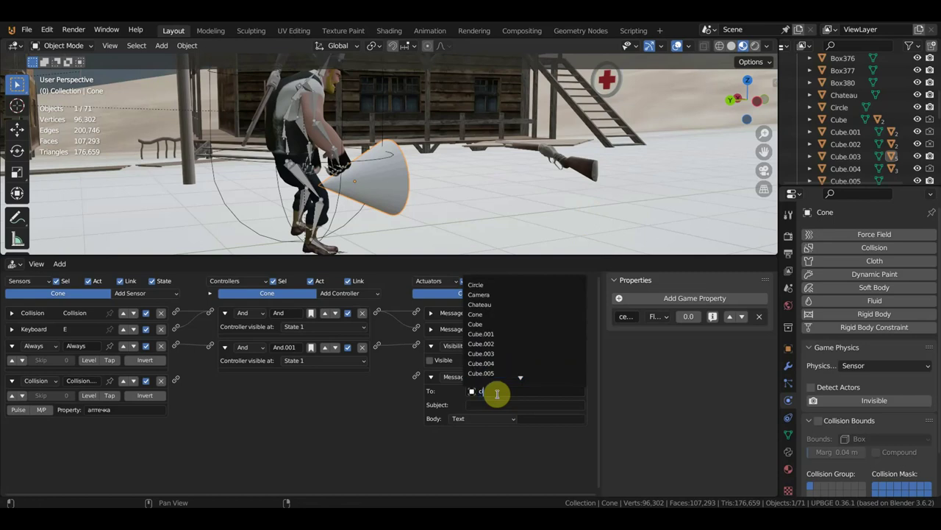
click(482, 286)
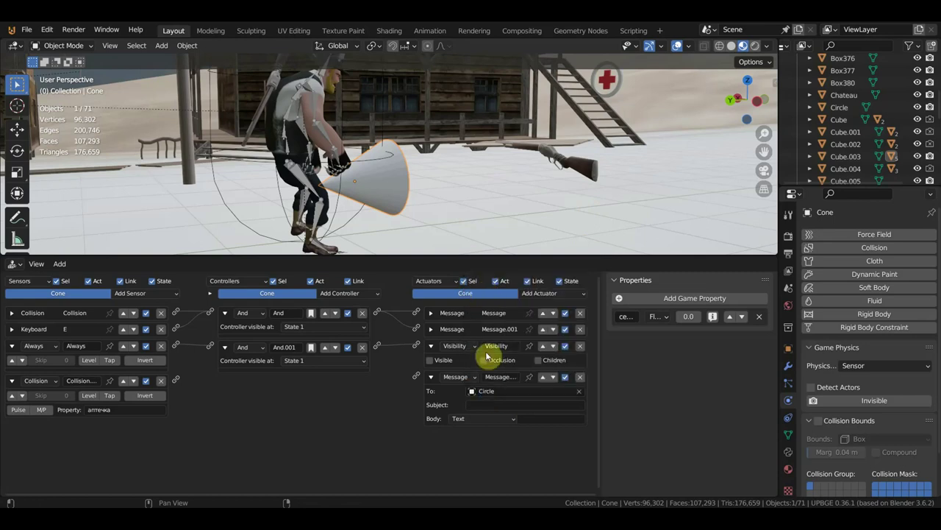
click(493, 406)
text(2)
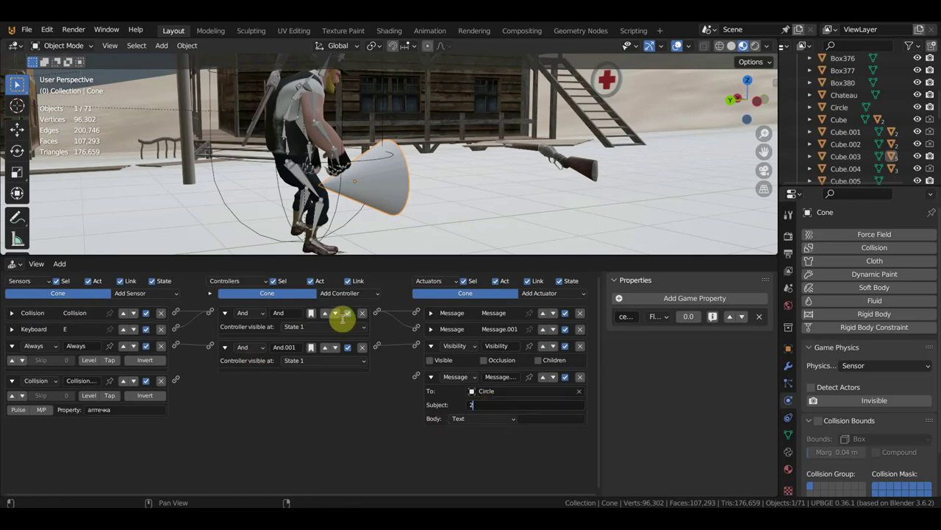
key(Return)
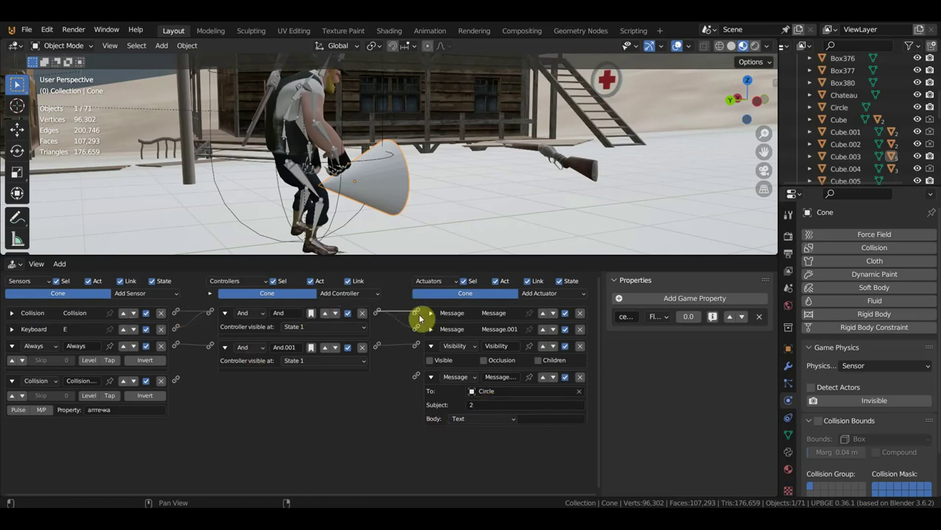
Connect the new аптечка Collision sensor to the new Message actuator via And.002
click(432, 314)
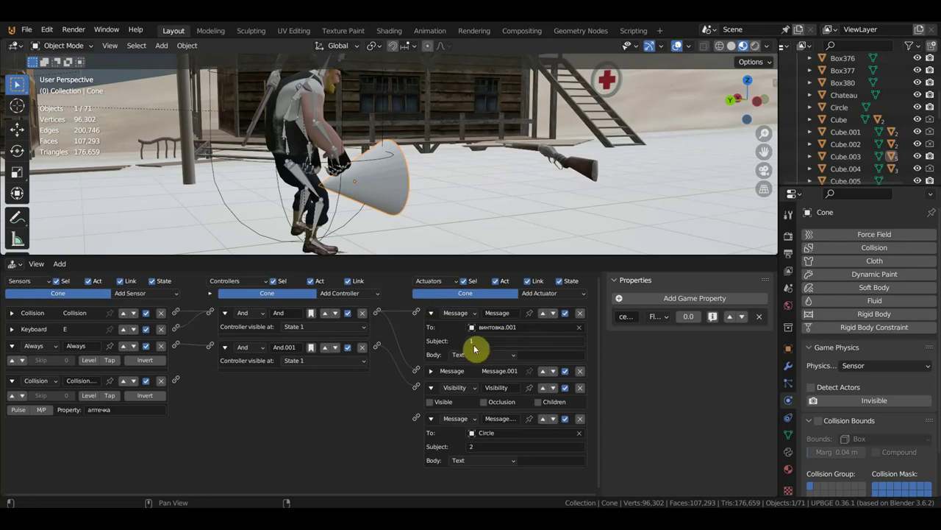
click(430, 318)
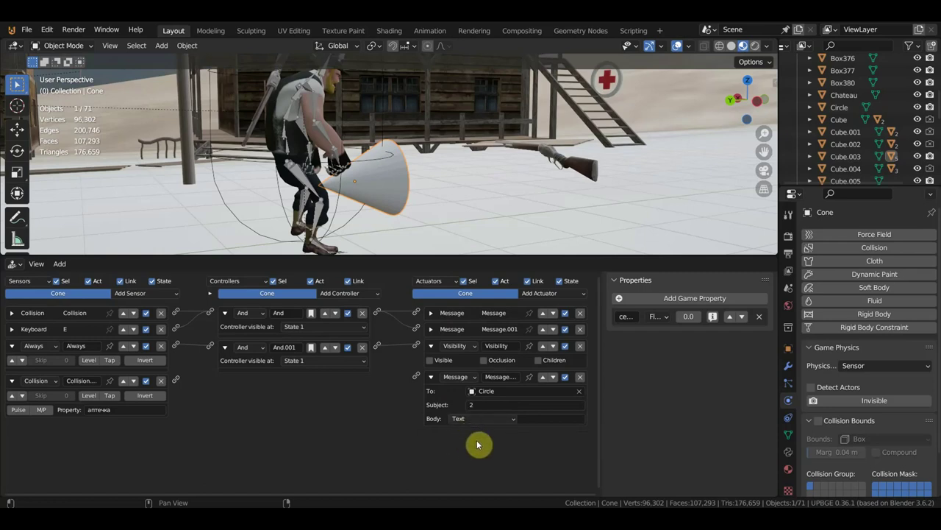
drag(175, 379, 418, 377)
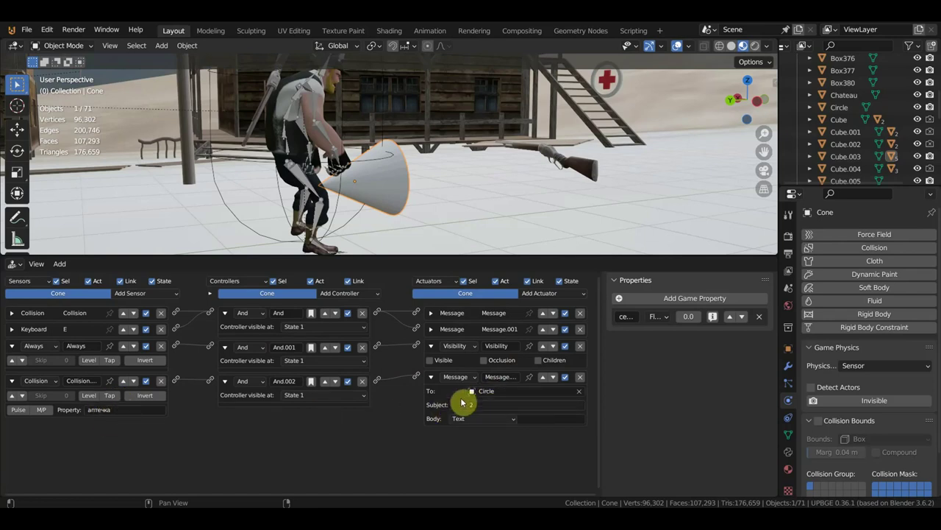
Add a Visible Visibility actuator driven by And.002, and link the Keyboard sensor to And.002
click(542, 296)
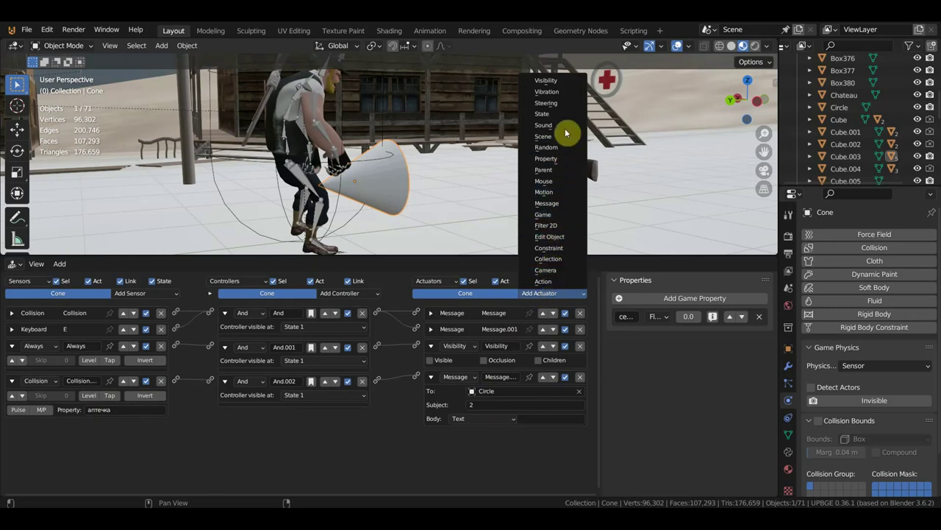
click(565, 80)
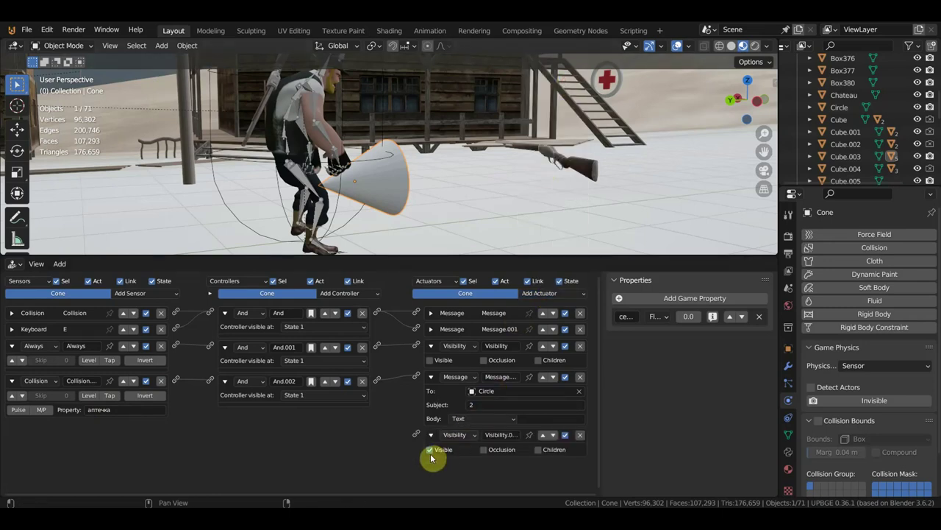
drag(377, 380, 417, 434)
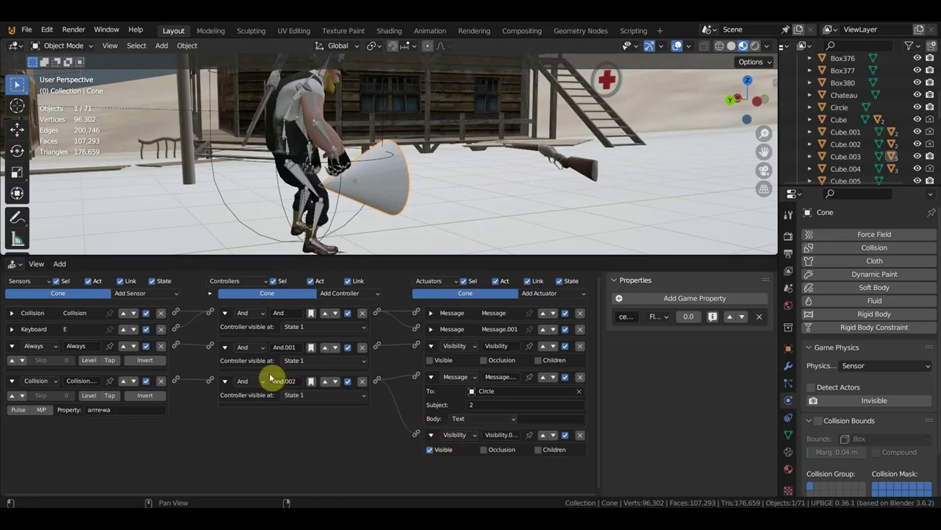
click(10, 330)
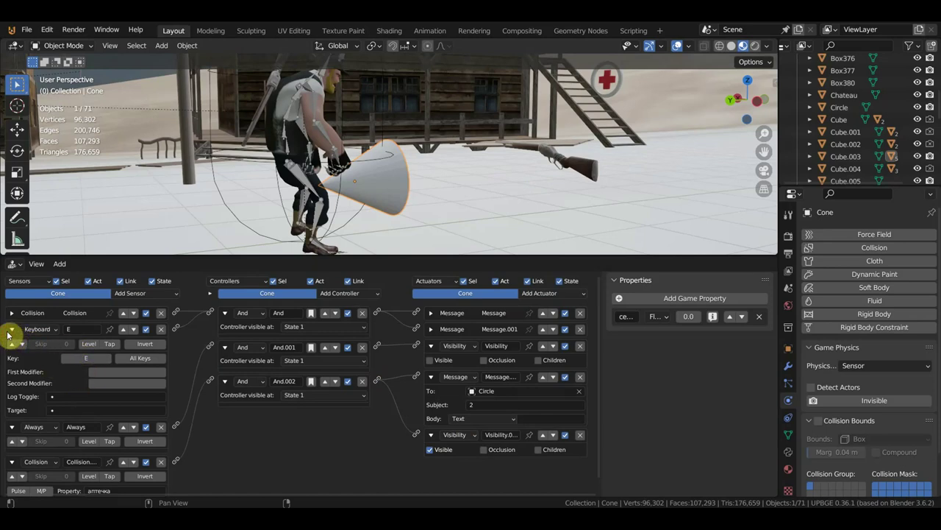
click(10, 335)
drag(176, 329, 211, 382)
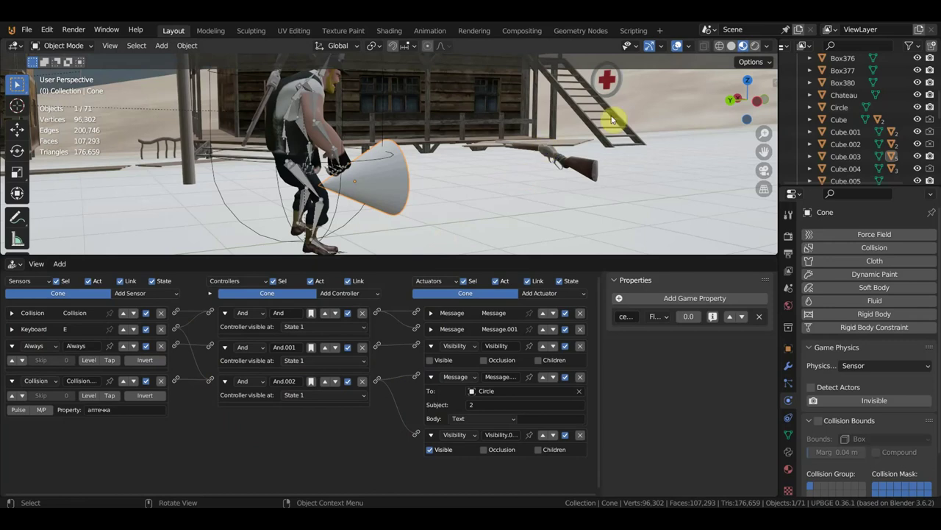
Select the Circle health kit and zoom in close to it
click(616, 87)
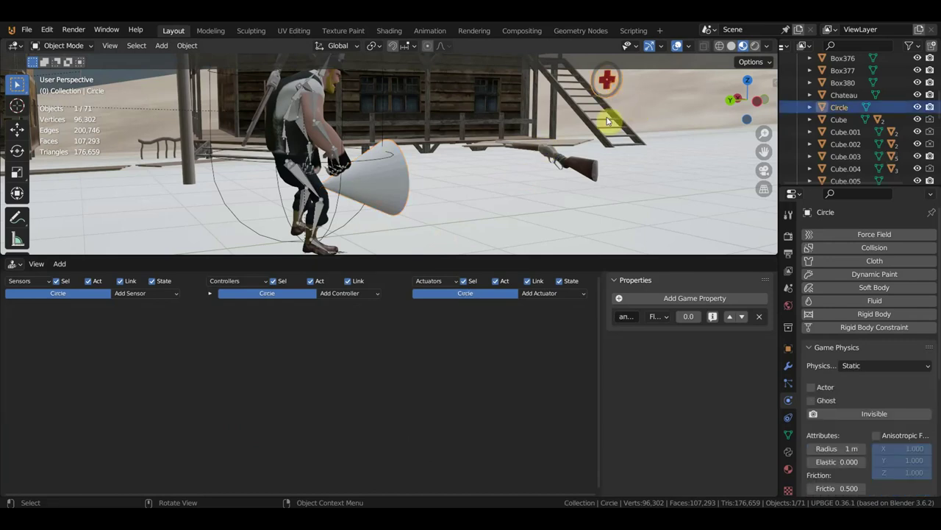
scroll(617, 155, up, 3)
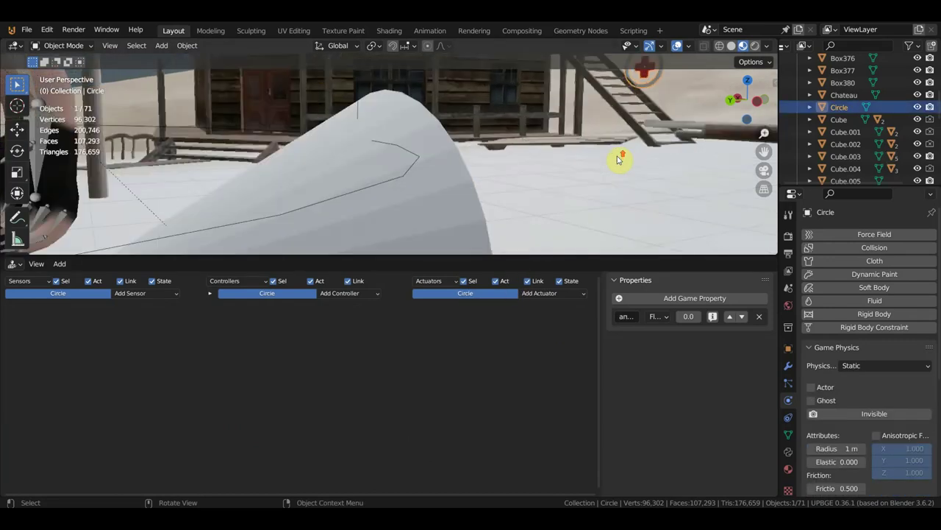
scroll(442, 147, up, 5)
click(221, 141)
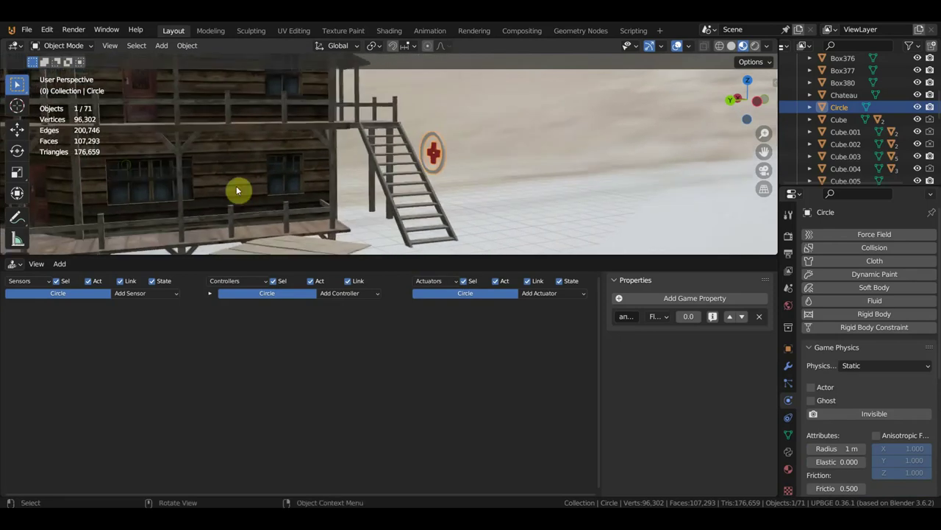
Add a Message sensor to the Circle with the subject 'аптечка'
click(146, 293)
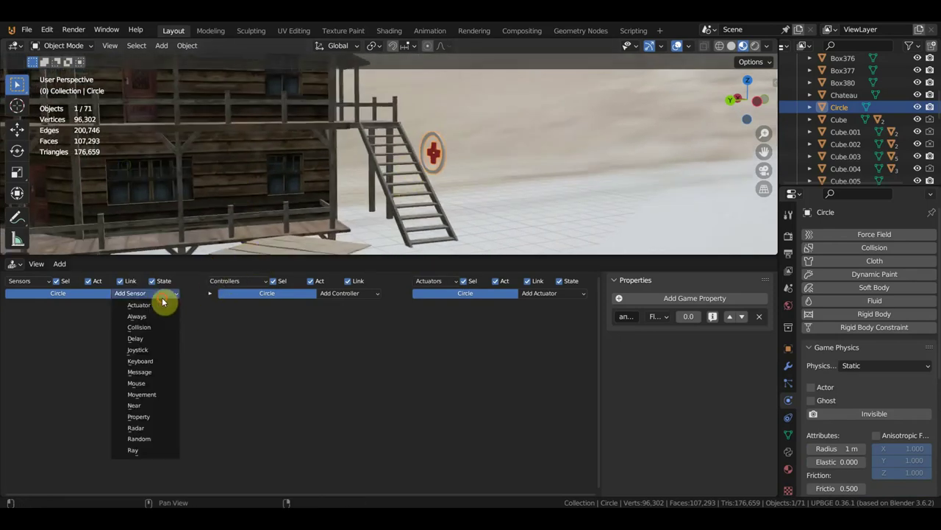
click(153, 372)
click(78, 342)
text(fgntxrt)
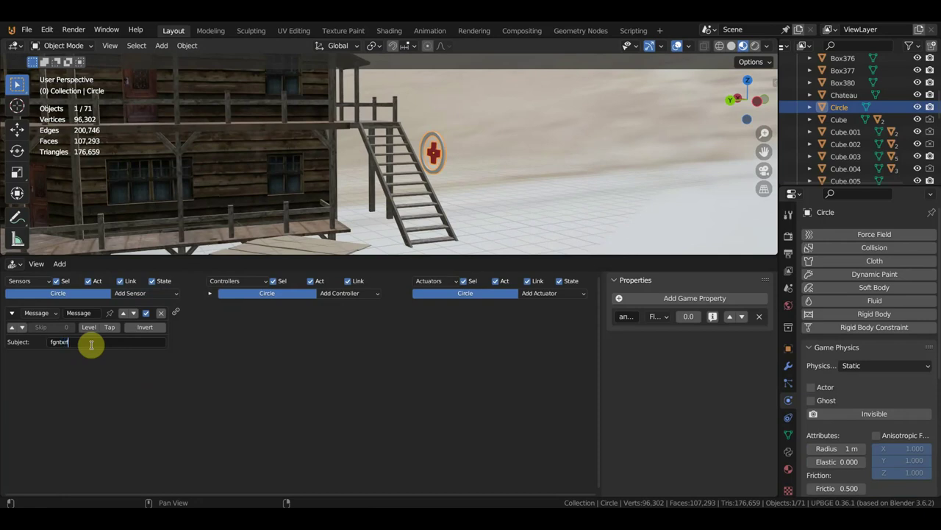
text(f)
key(Return)
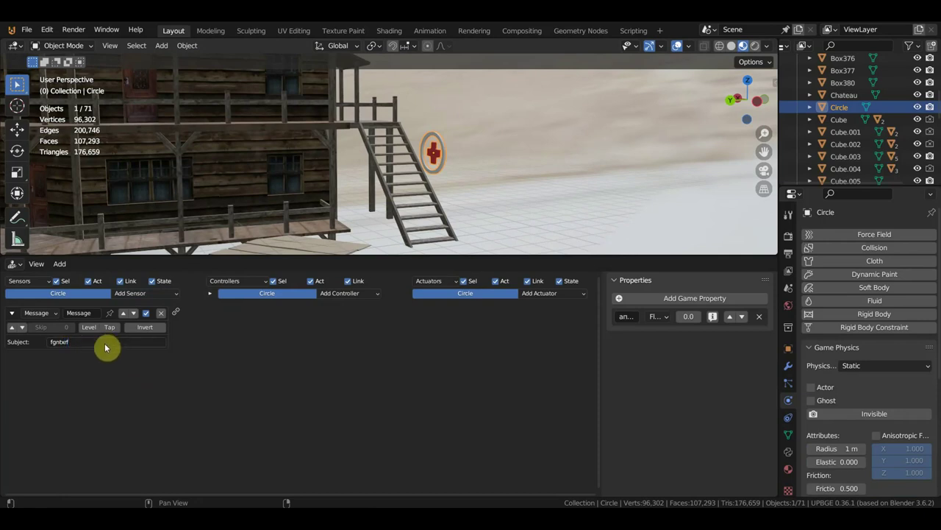
click(74, 343)
text(аптечка)
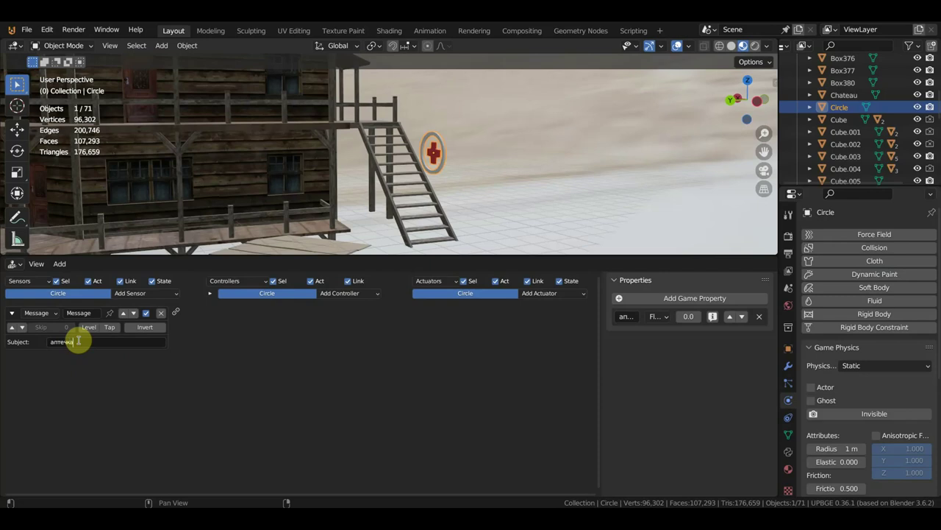
key(Return)
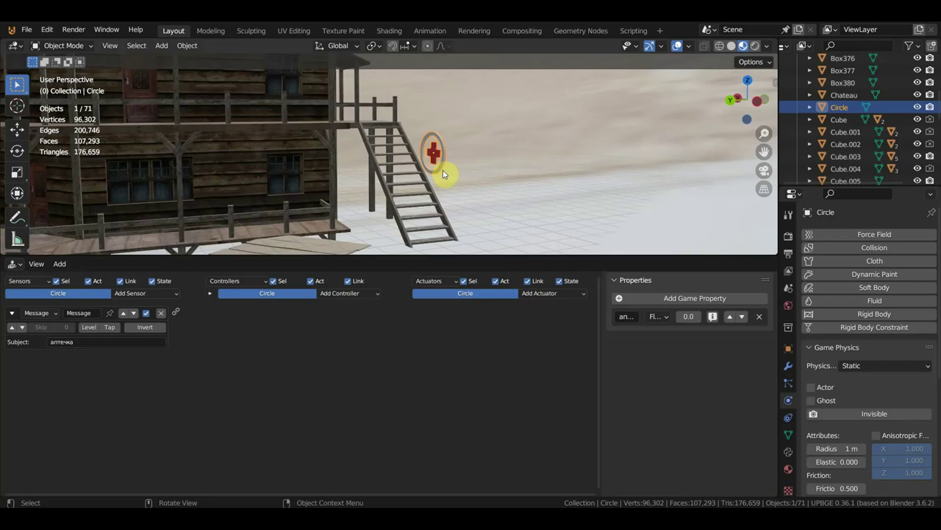
click(545, 299)
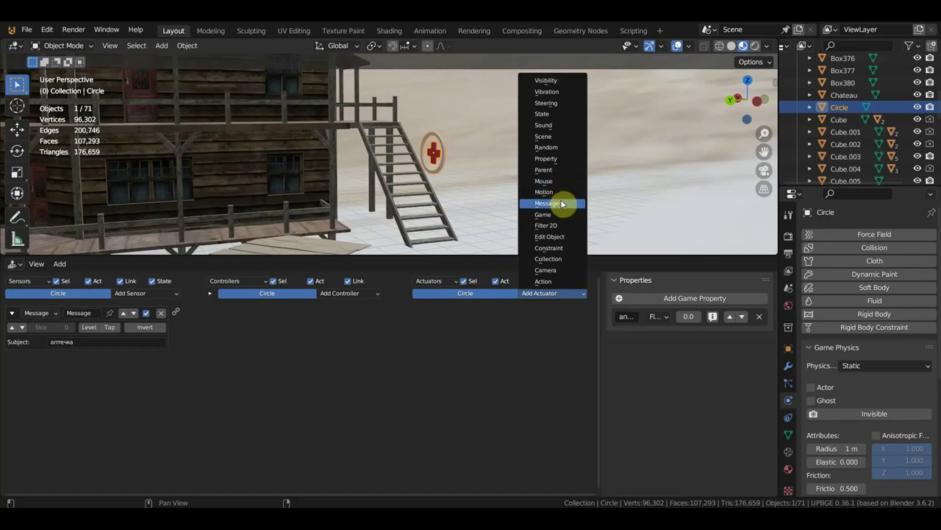
Add a hiding Visibility actuator to the Circle, driven by the Message sensor
click(563, 80)
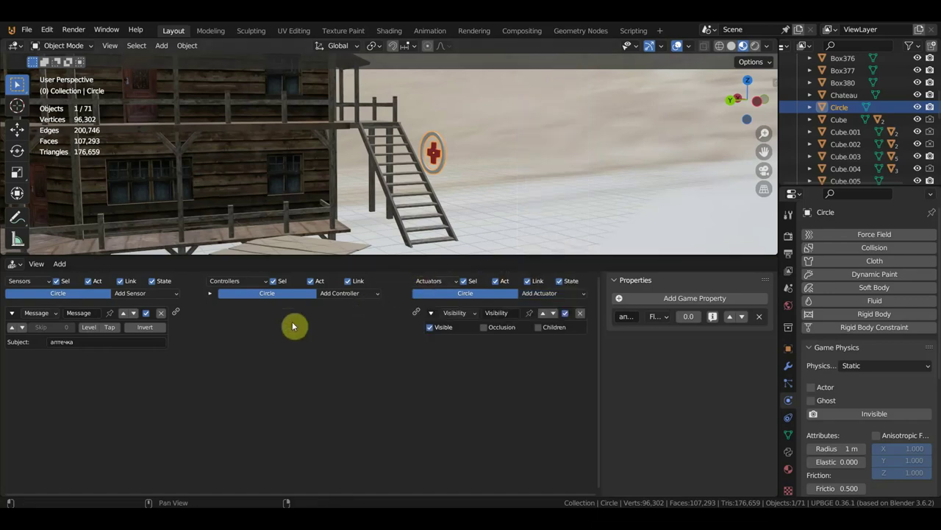
drag(176, 312, 417, 313)
click(431, 328)
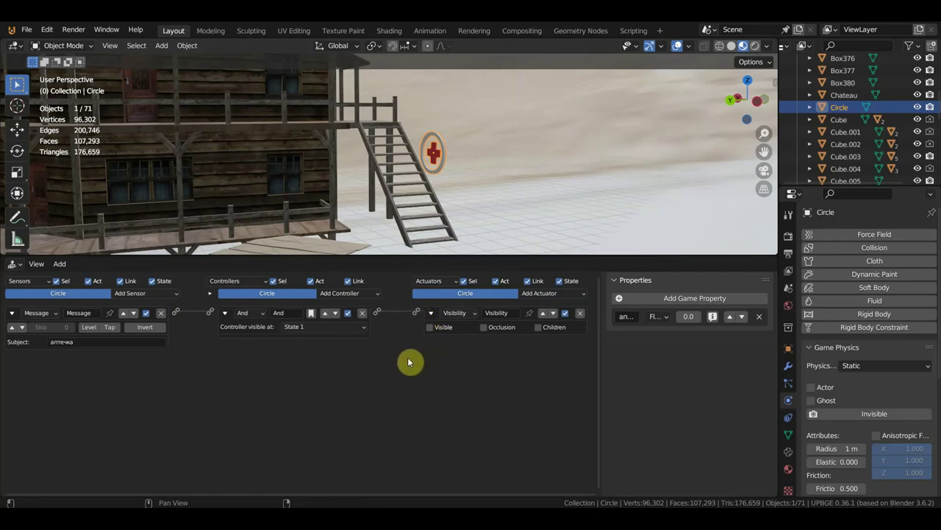
Add an Always sensor linked to a second Visibility actuator with Visible ticked
click(140, 293)
click(143, 316)
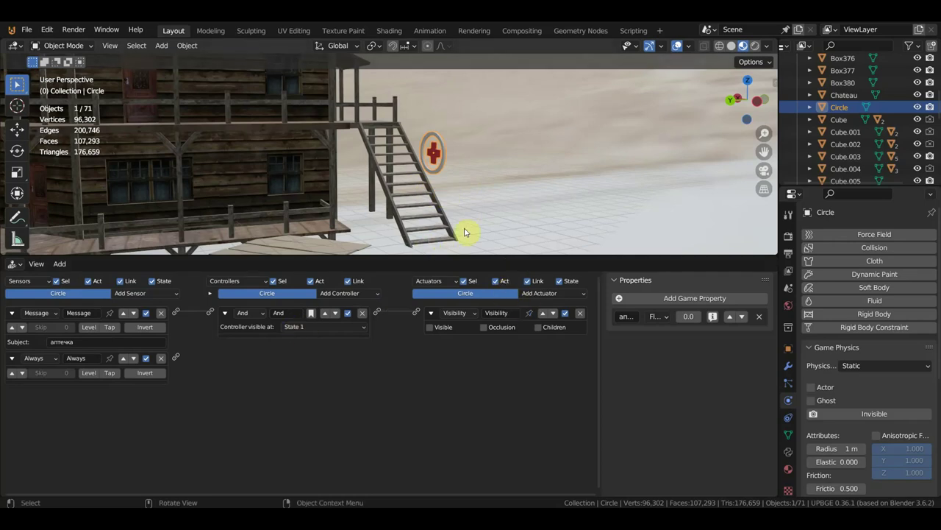
click(538, 294)
click(567, 81)
click(442, 358)
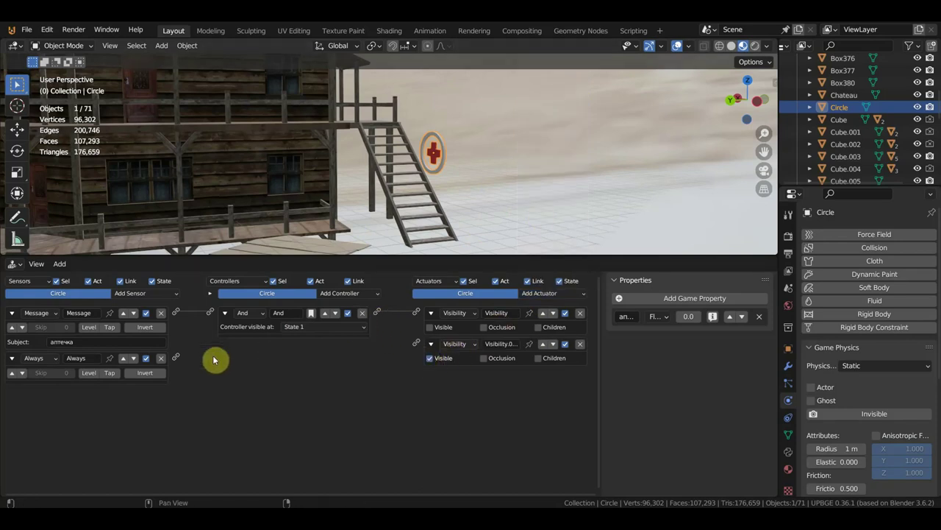
drag(177, 361, 228, 365)
drag(382, 356, 423, 346)
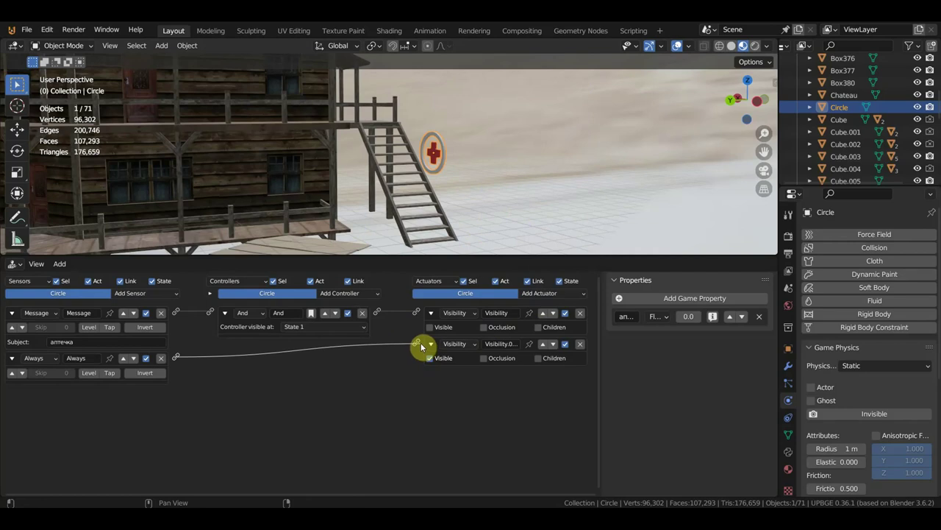
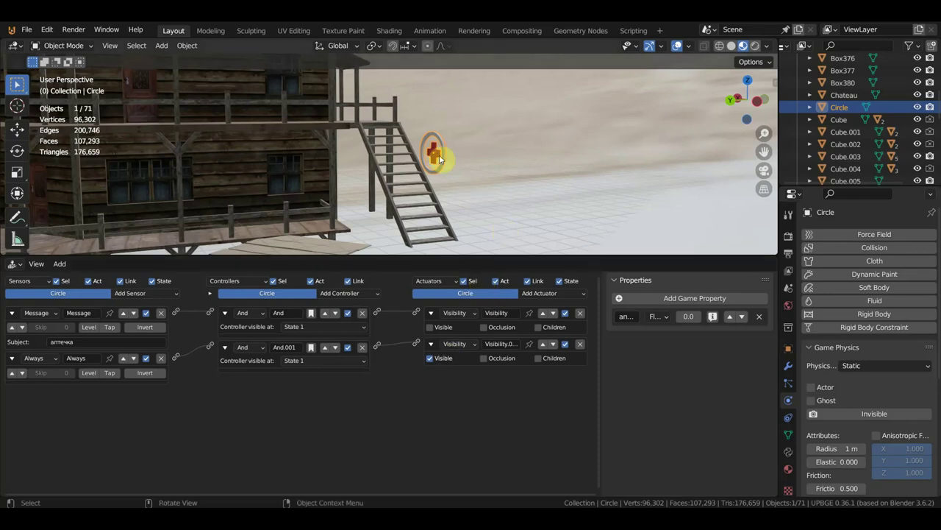
Add a second Always sensor to the Circle
click(546, 295)
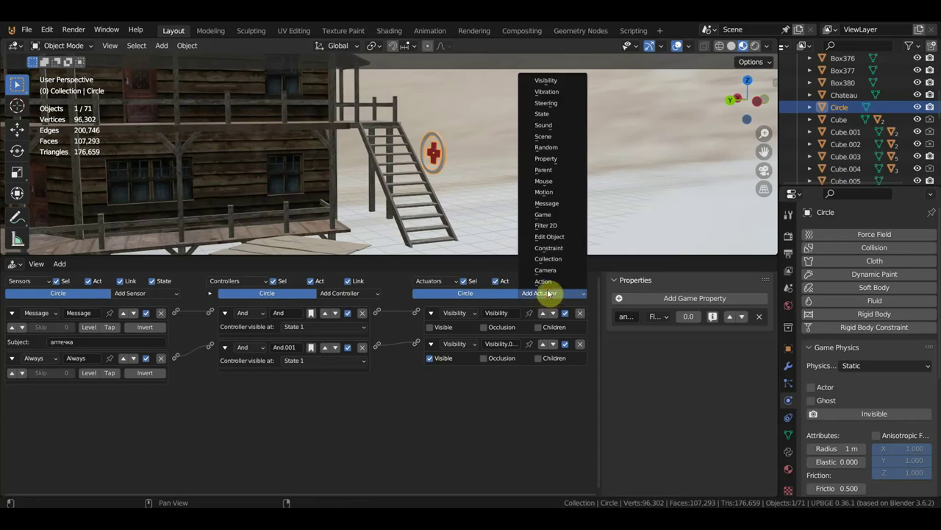
click(153, 303)
click(152, 316)
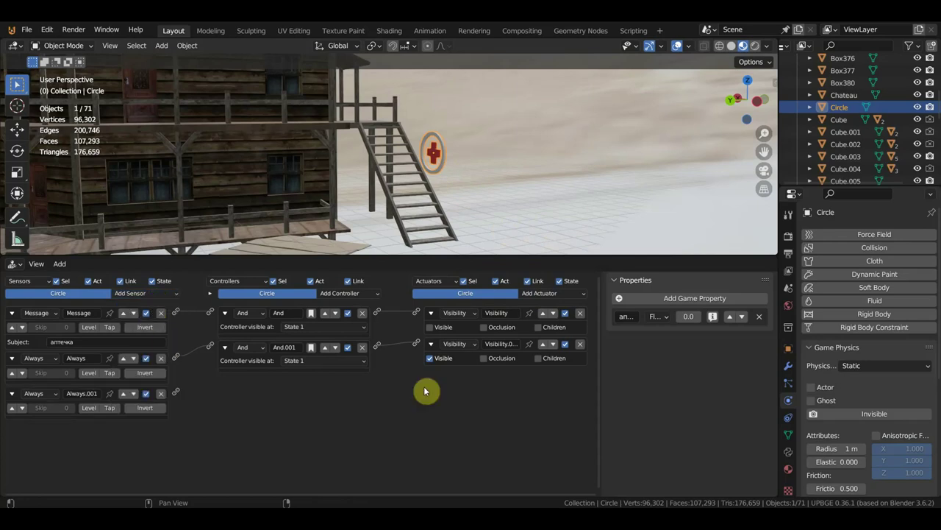
click(555, 293)
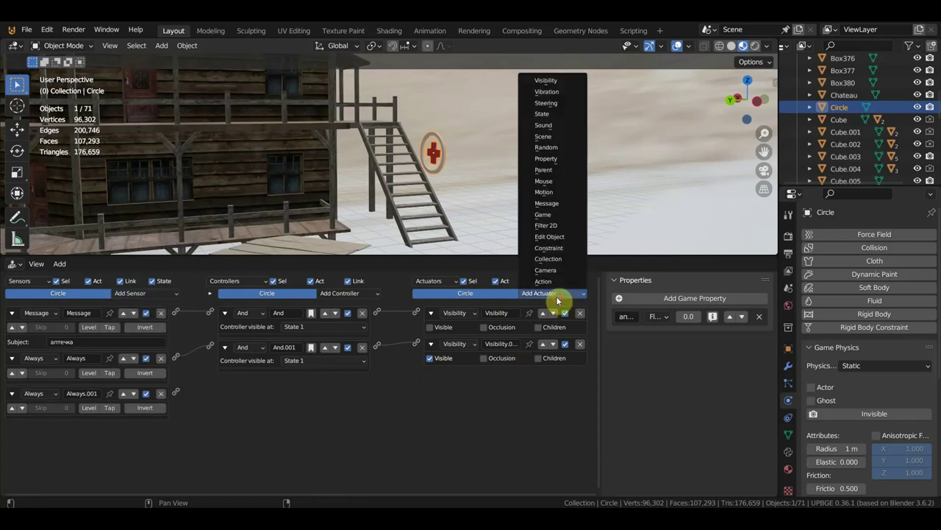
click(552, 83)
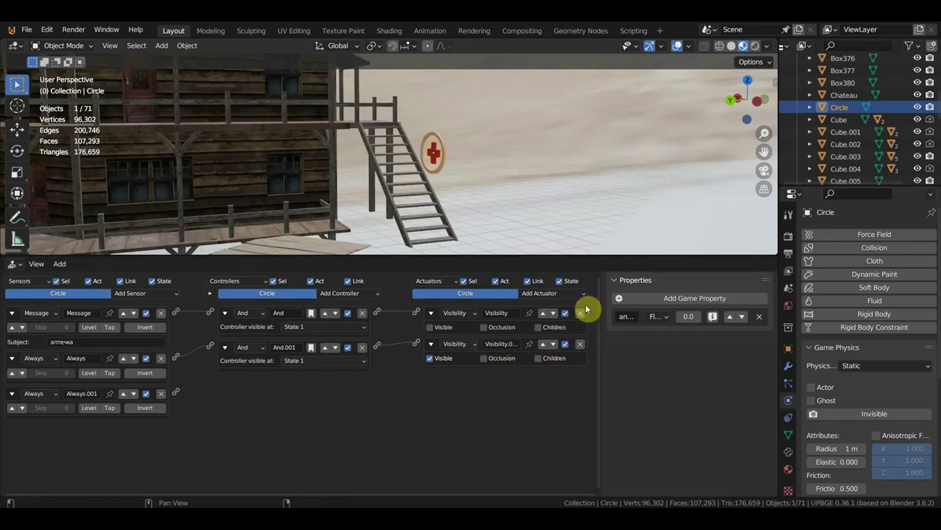
Add a Motion actuator with 3° Y rotation and link Always.001 to it through And.002
click(557, 295)
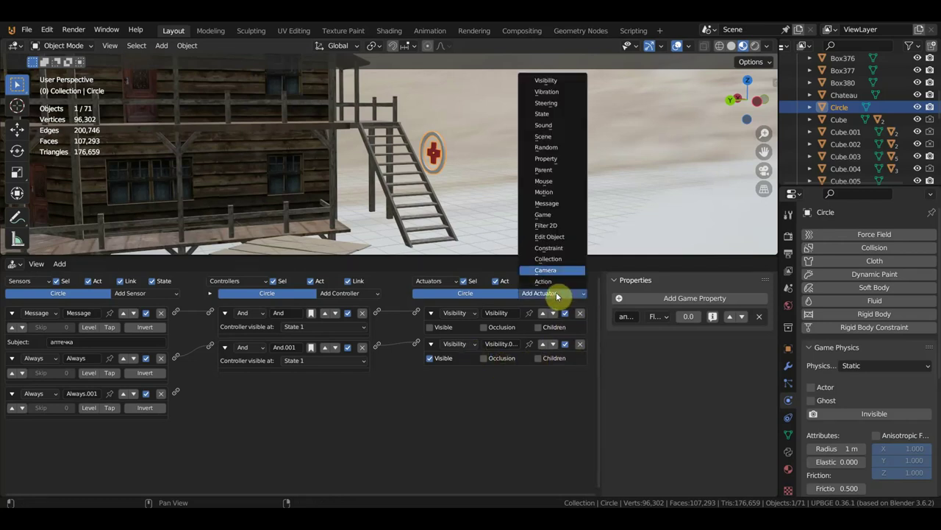
click(553, 194)
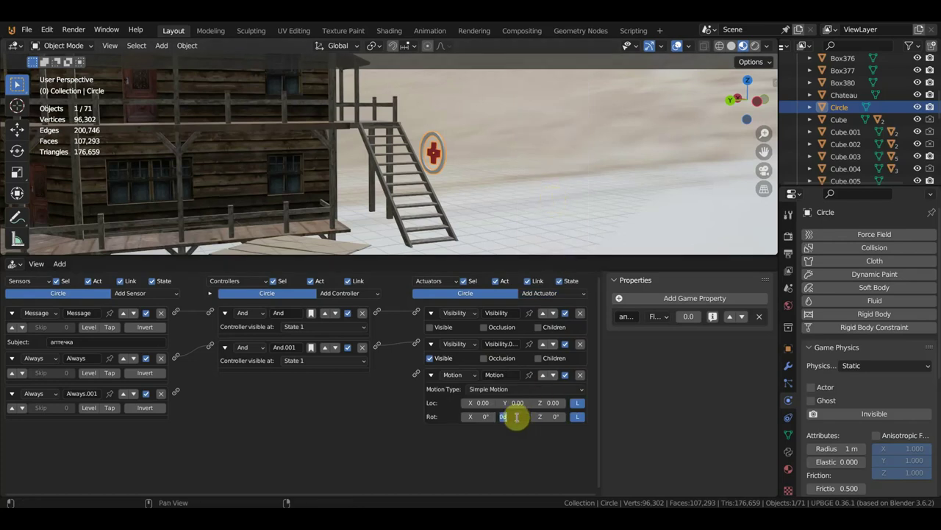
drag(515, 417, 518, 417)
drag(177, 394, 416, 375)
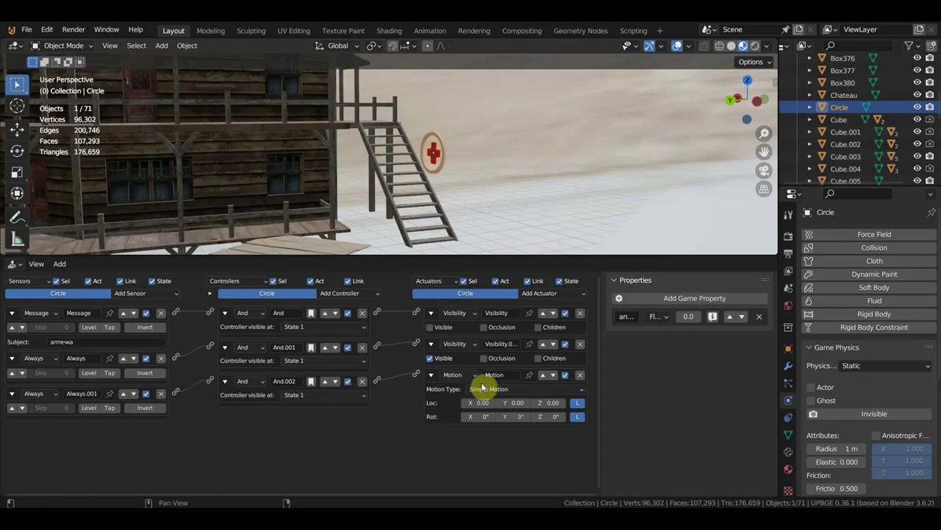
Resize the 3D view above the logic editor and switch to the camera view
drag(479, 256, 478, 295)
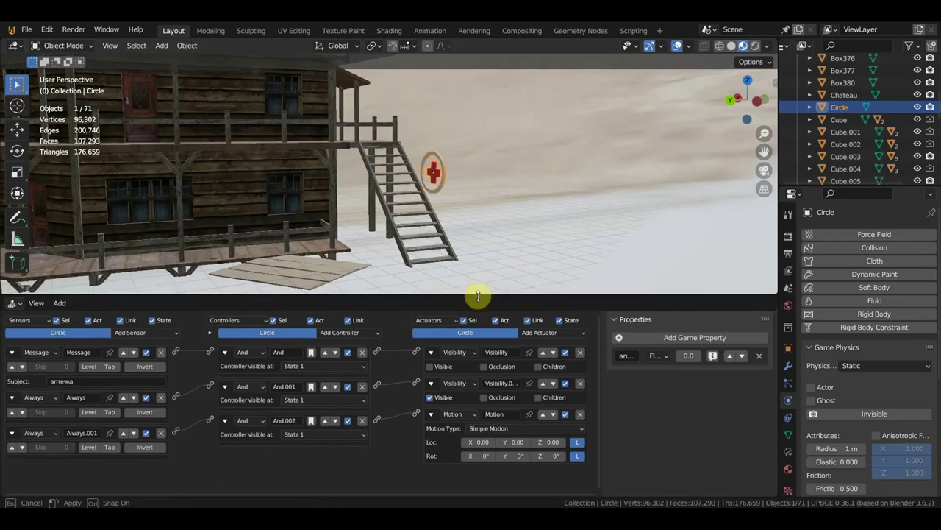
drag(478, 295, 485, 286)
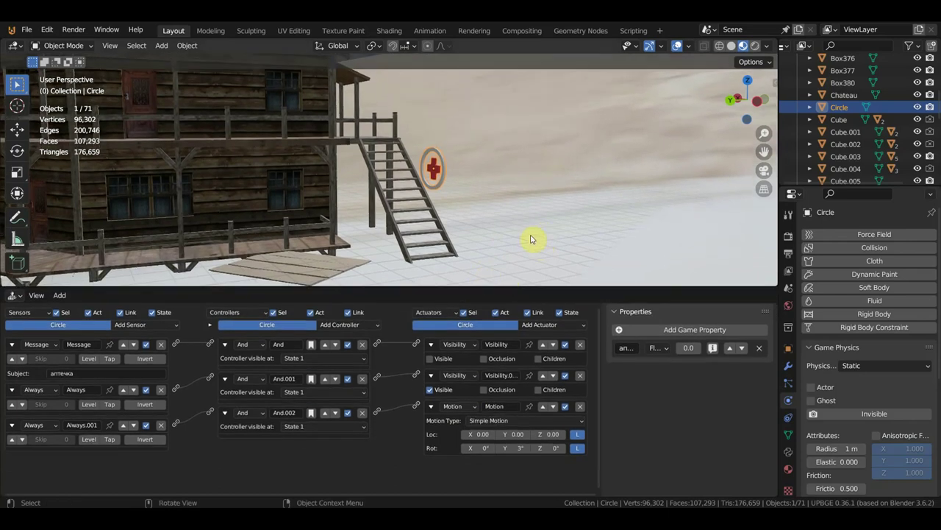
key(KP_0)
Enlarge the 3D view and zoom in on the camera shot
drag(492, 289, 487, 415)
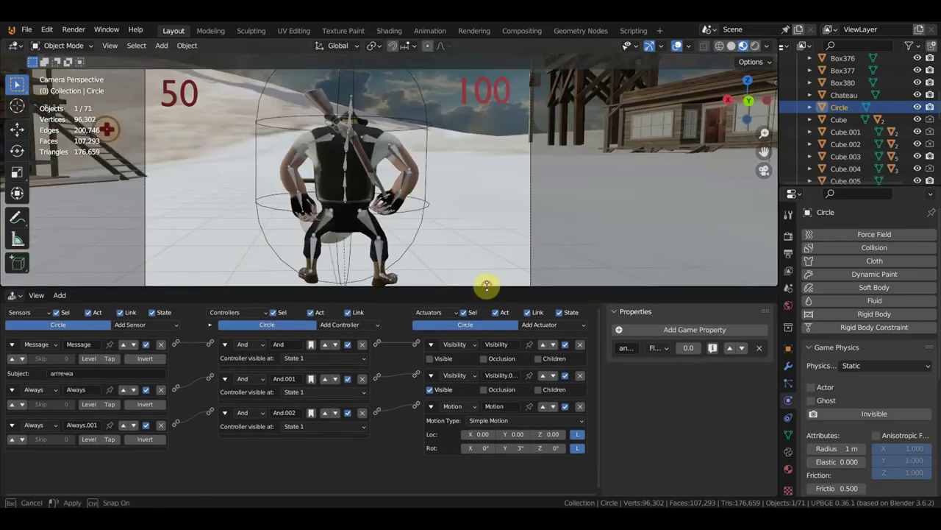
scroll(540, 317, up, 2)
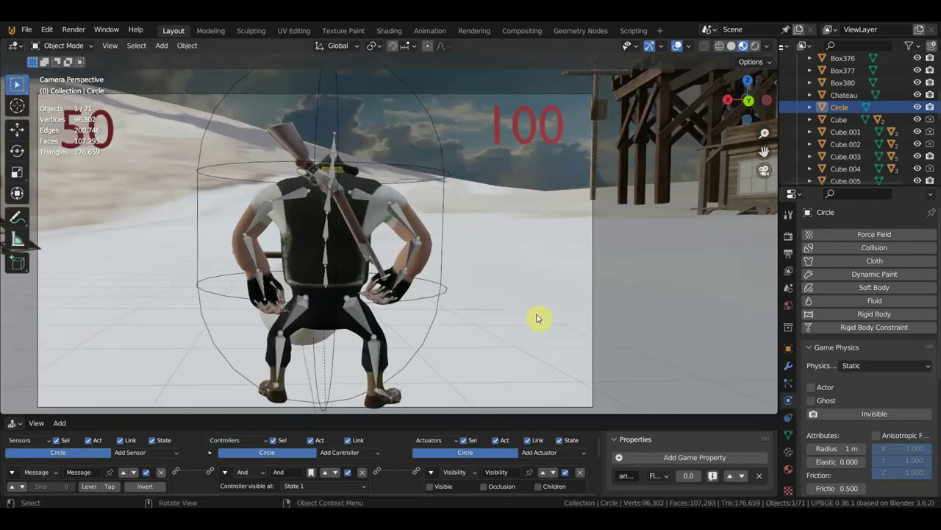
ctrl+scroll(620, 313, up, 1)
ctrl+scroll(635, 308, up, 1)
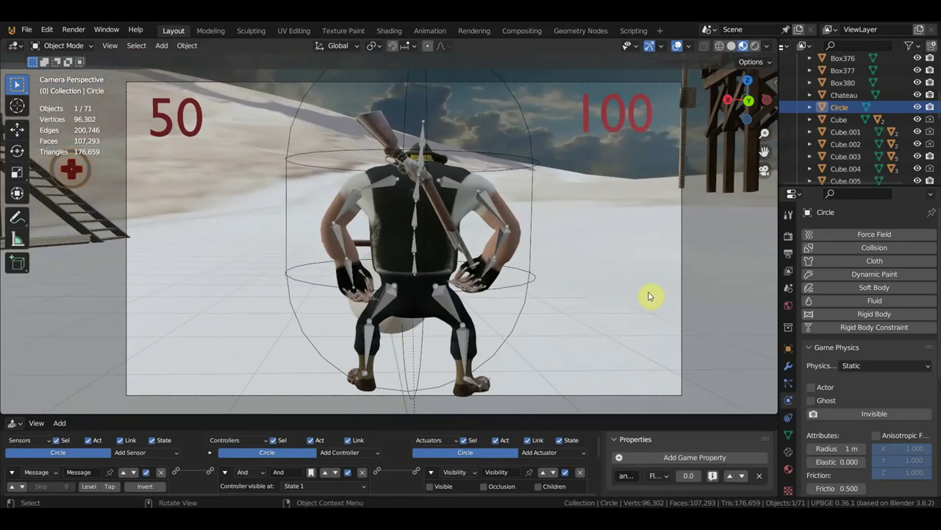
Test-run the game with the character running toward the med-kit, then stop and leave camera view
key(p)
key(w)
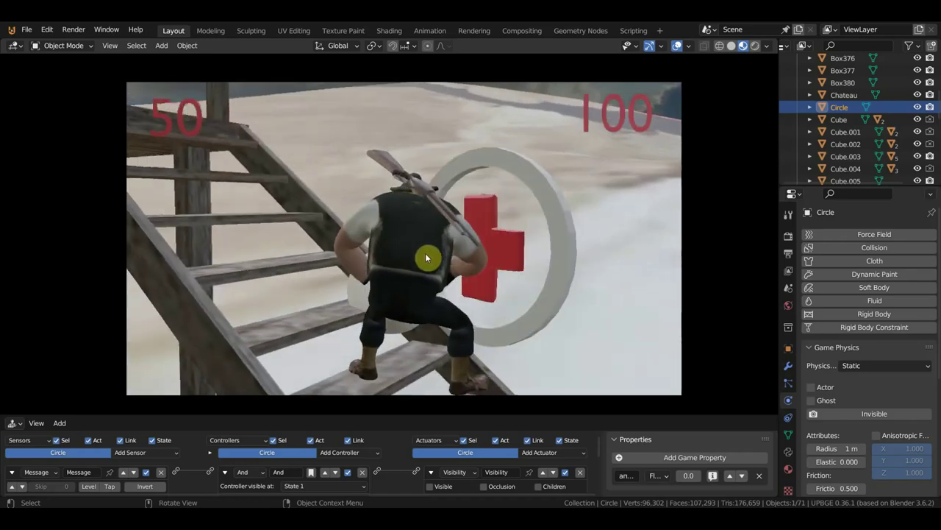
key(Escape)
key(KP_0)
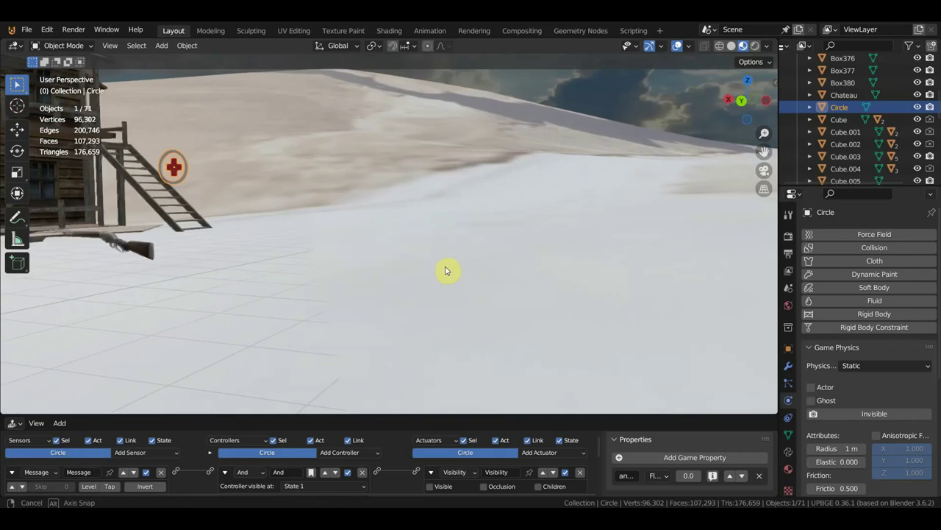
Select the Cone and set its second Visibility actuator to hide the object
shift+middle_drag(408, 276, 332, 270)
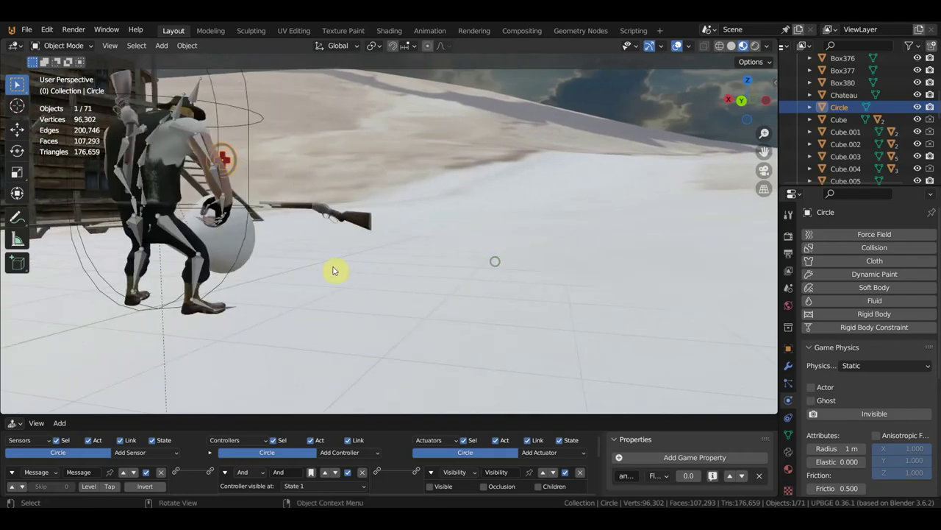
click(222, 244)
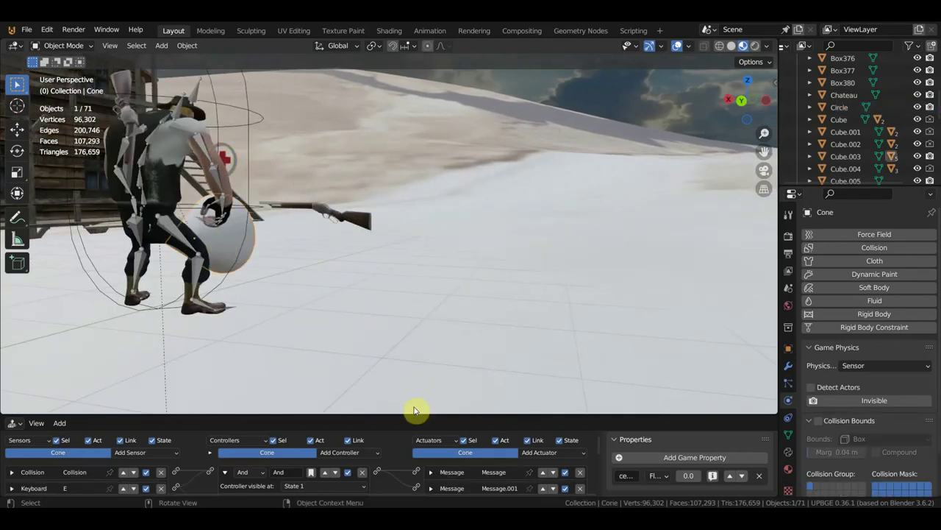
drag(401, 415, 428, 246)
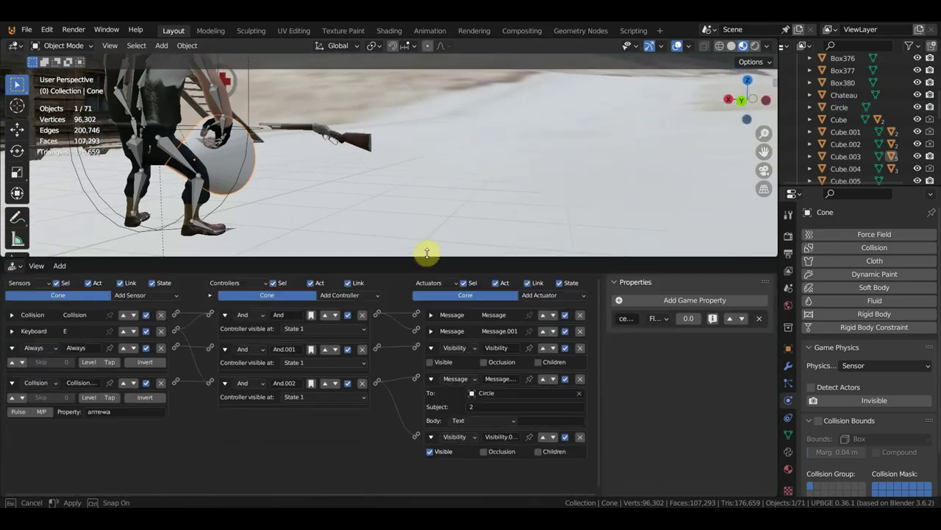
click(429, 442)
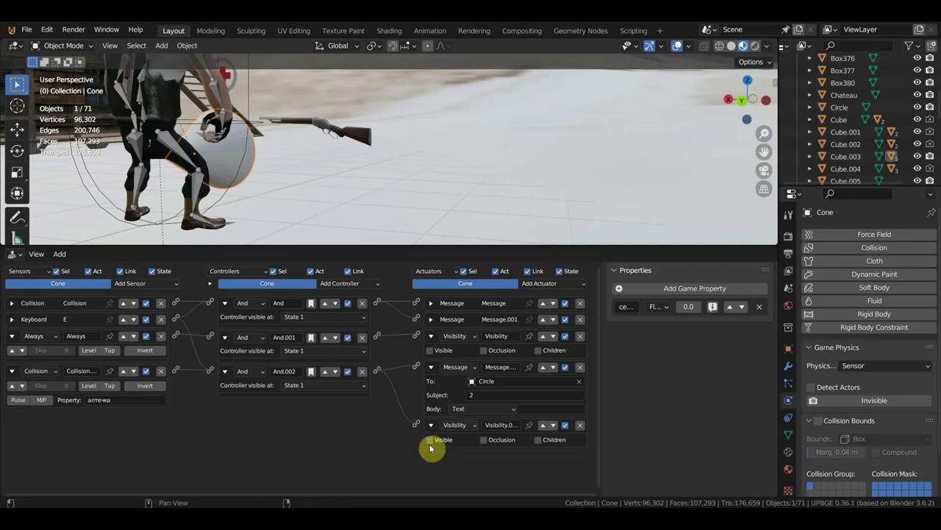
Bring back the Cone's logic bricks and enlarge the 3D scene above them
click(233, 76)
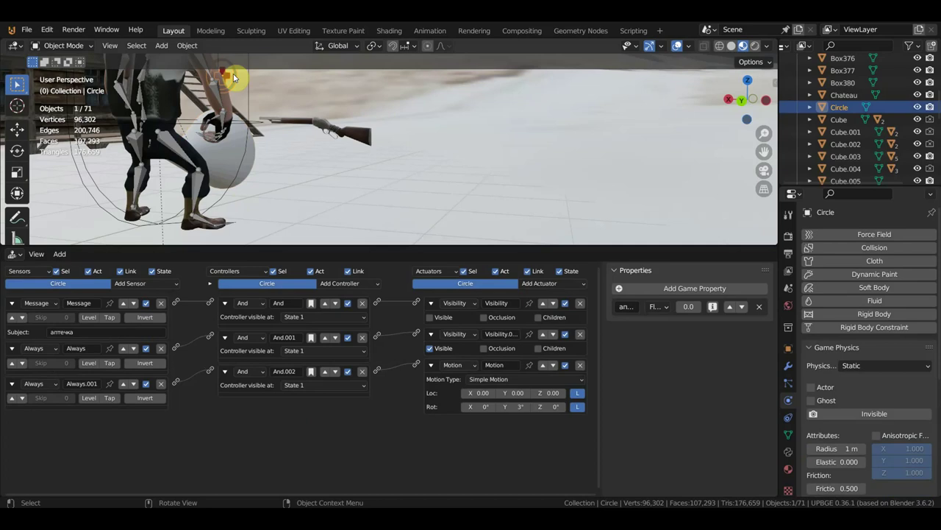
click(235, 165)
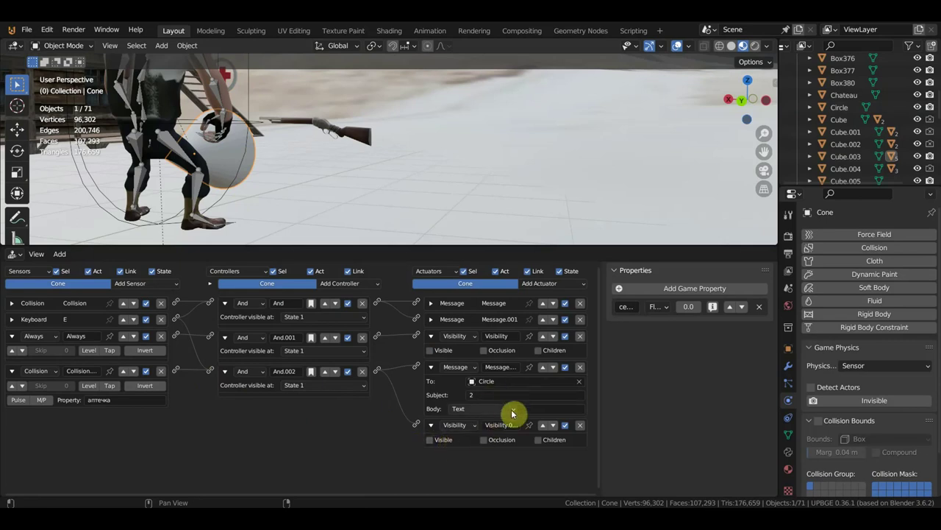
drag(418, 247, 432, 368)
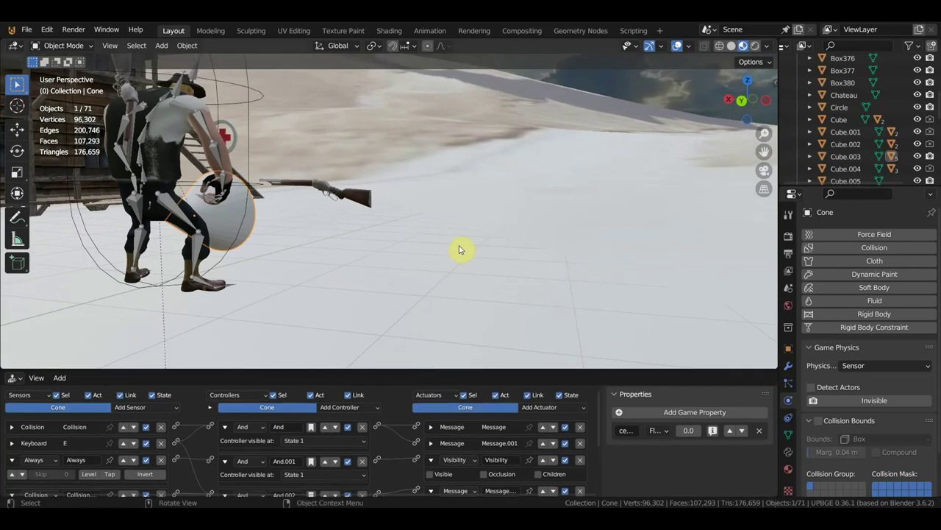
Test the pickup with a game run in camera view, then stop it and enlarge the logic bricks
key(KP_0)
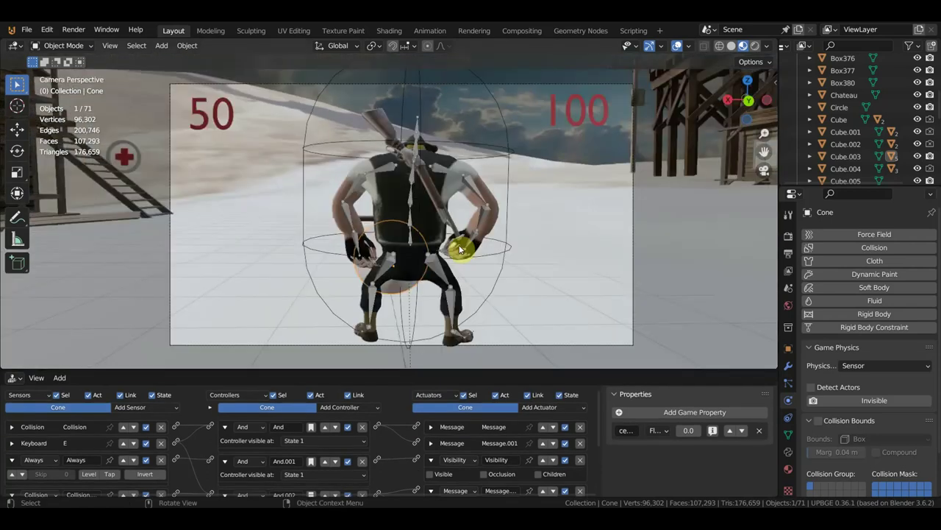
key(p)
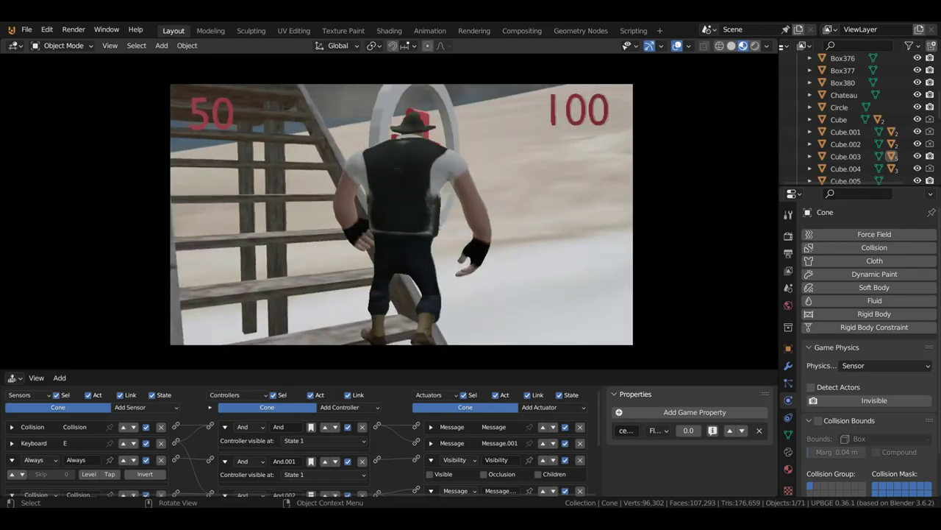
key(Escape)
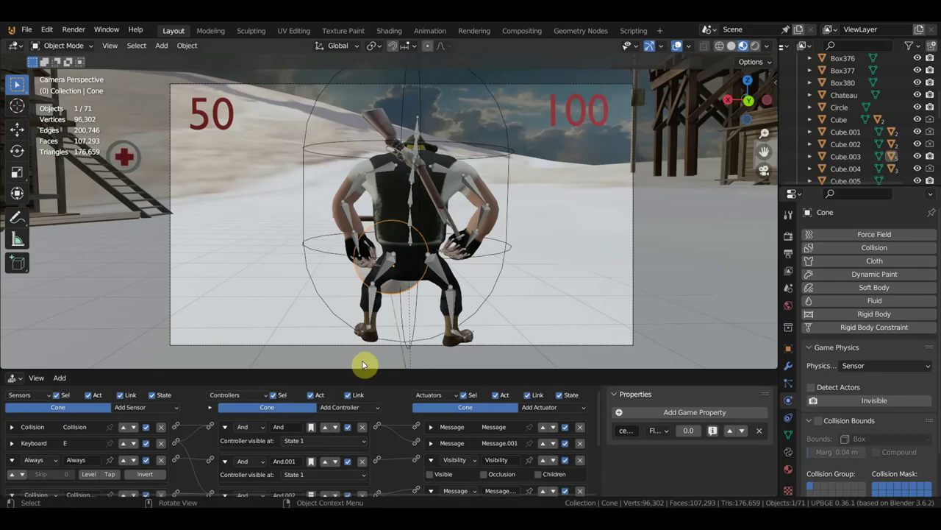
drag(353, 369, 389, 231)
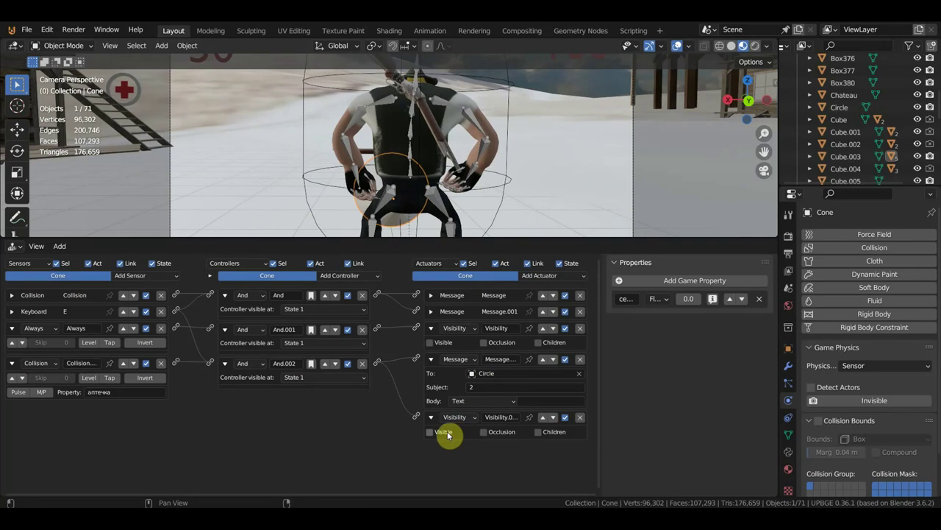
Inspect the Circle's logic bricks, then return to the Cone's
click(133, 99)
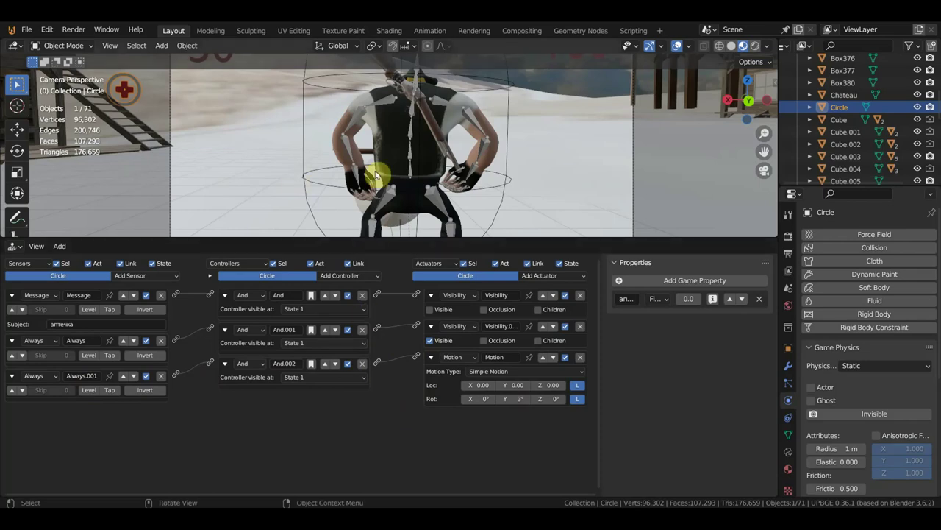
click(391, 229)
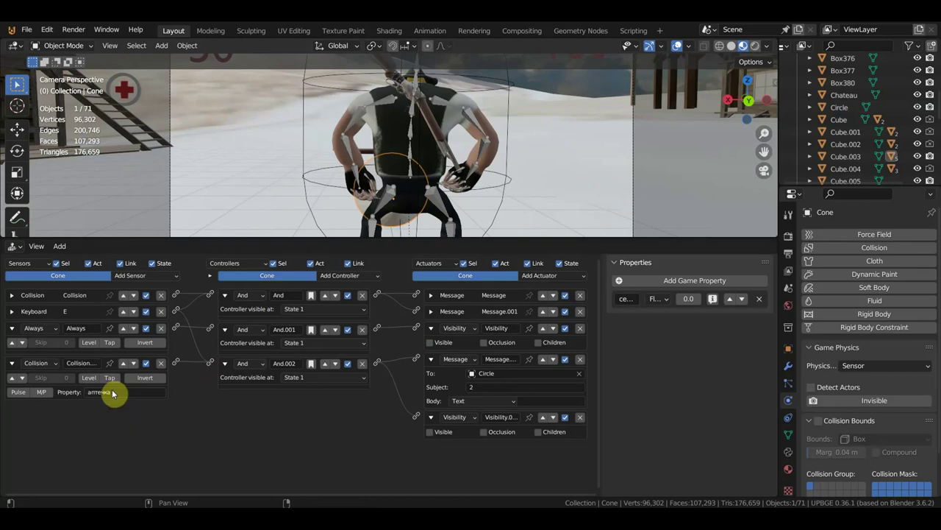
Change the Circle's Message sensor subject from аптечка to 2, then reselect the Cone
click(122, 89)
mouse_move(613, 352)
mouse_down()
mouse_move(432, 343)
mouse_move(637, 351)
mouse_up()
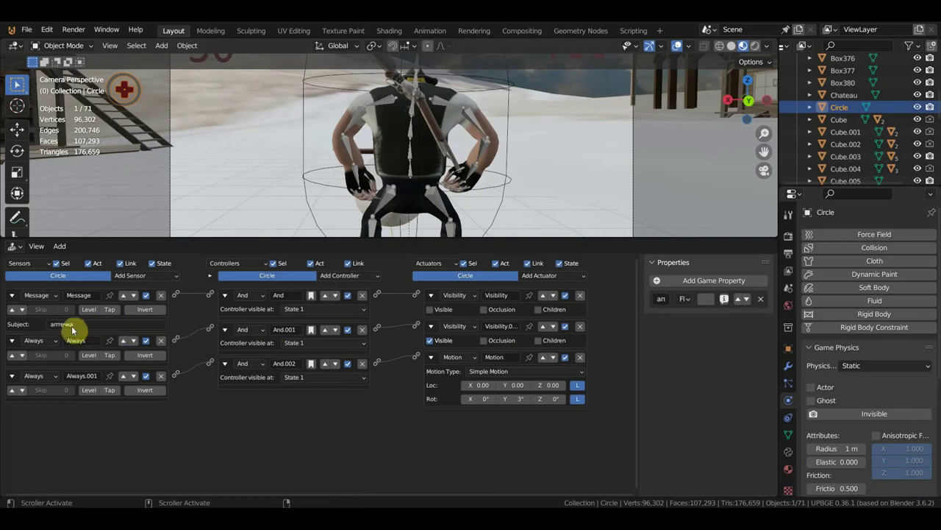
scroll(71, 326, up, 2)
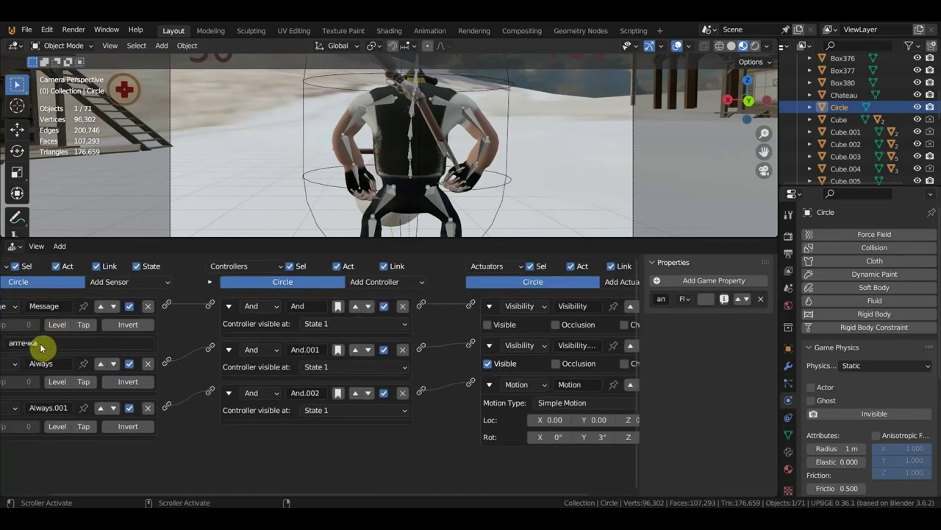
scroll(36, 349, down, 1)
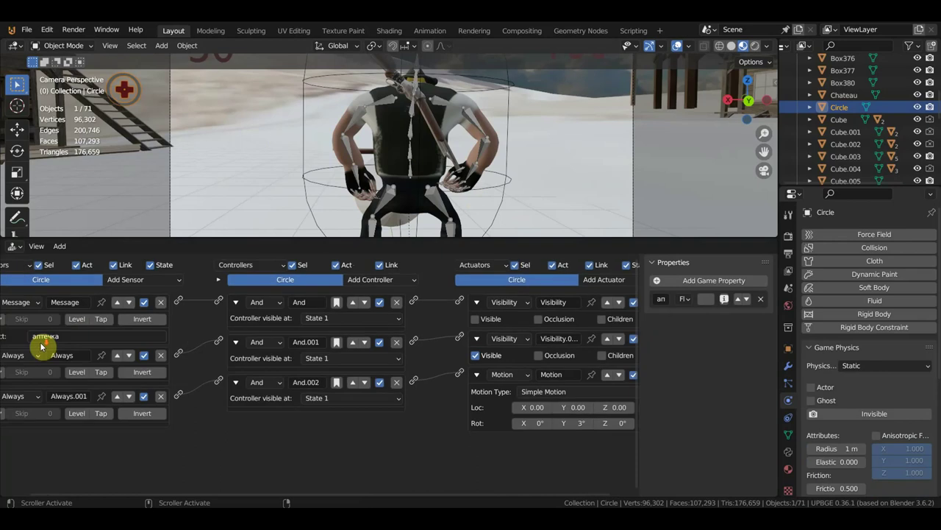
scroll(38, 346, down, 1)
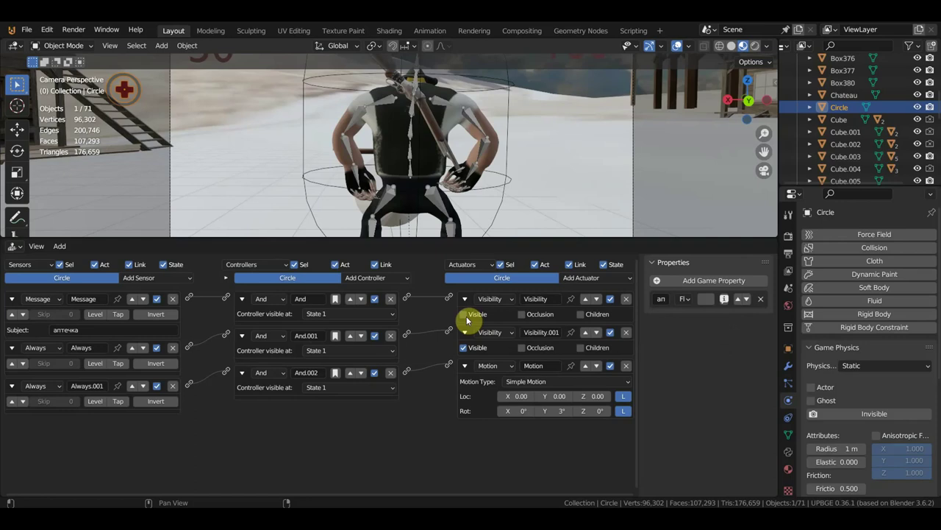
click(82, 333)
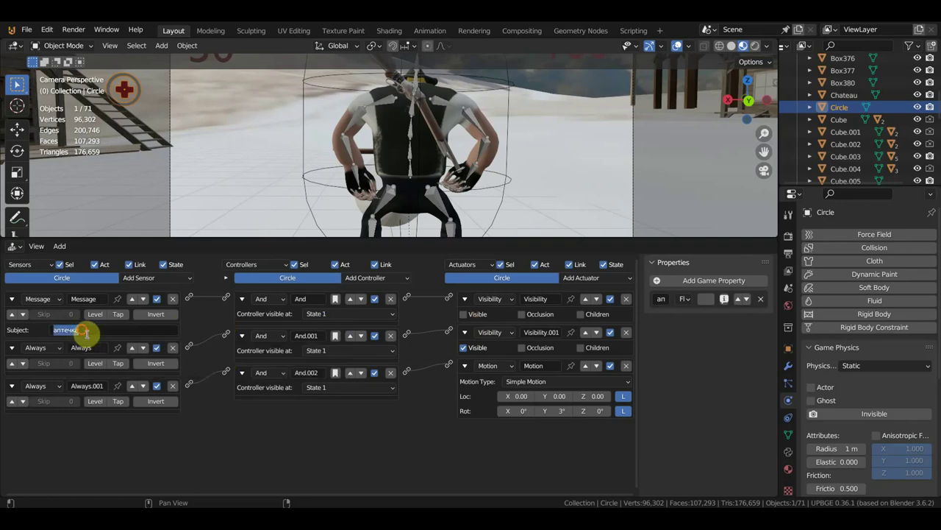
text(2)
key(Return)
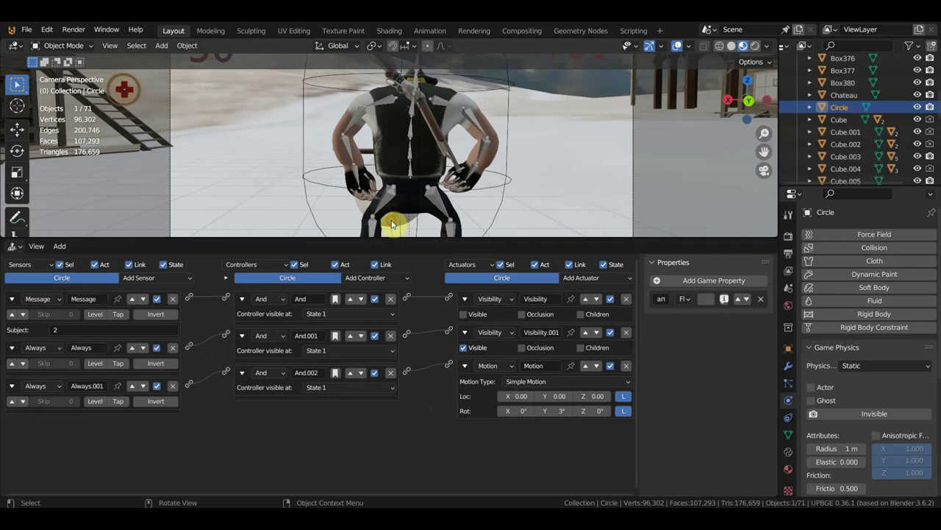
click(396, 222)
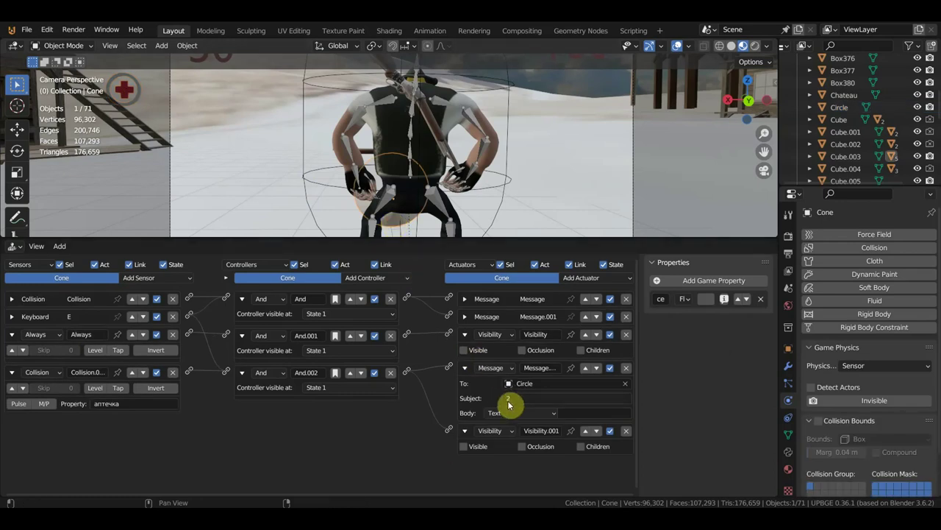
Enlarge the 3D view and start another game test run
drag(574, 237, 577, 389)
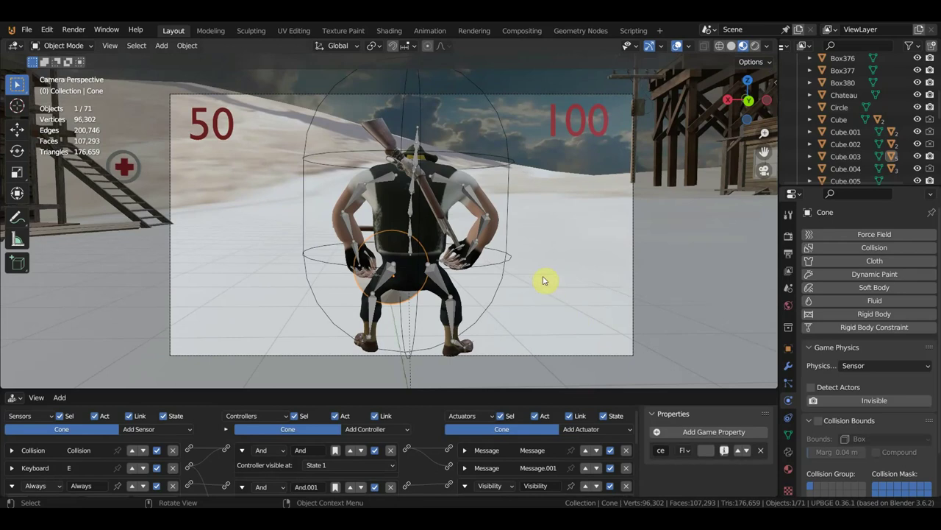
key(p)
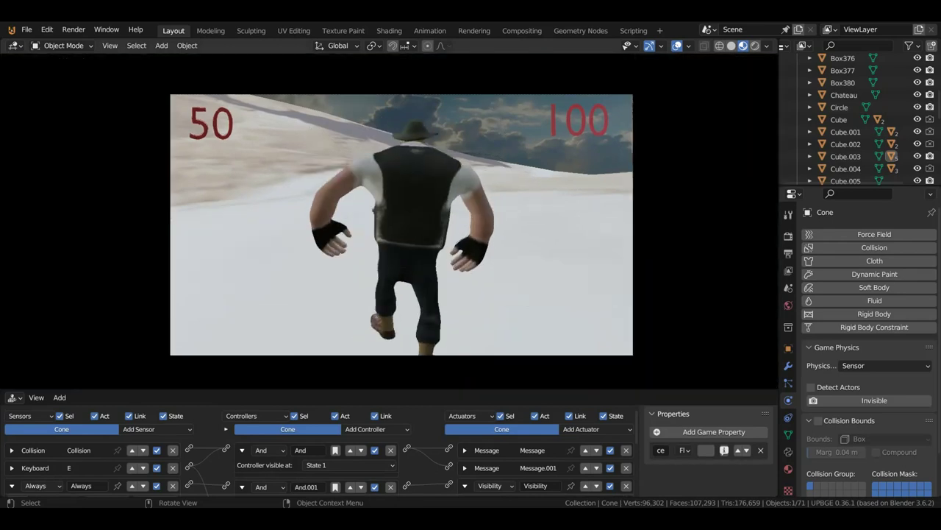
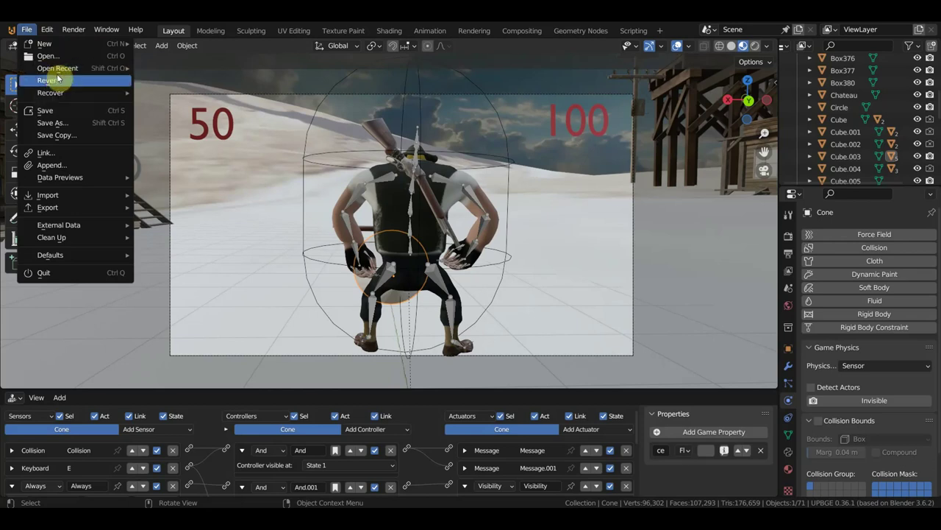
Open the recent project МАСТЕРСОН берет оружие.blend and look through the scene camera
mouse_move(59, 68)
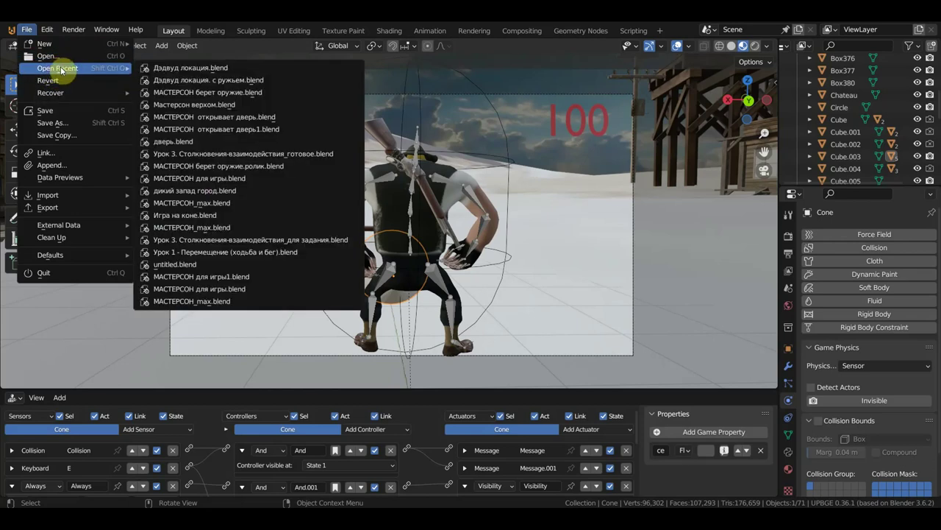
click(217, 94)
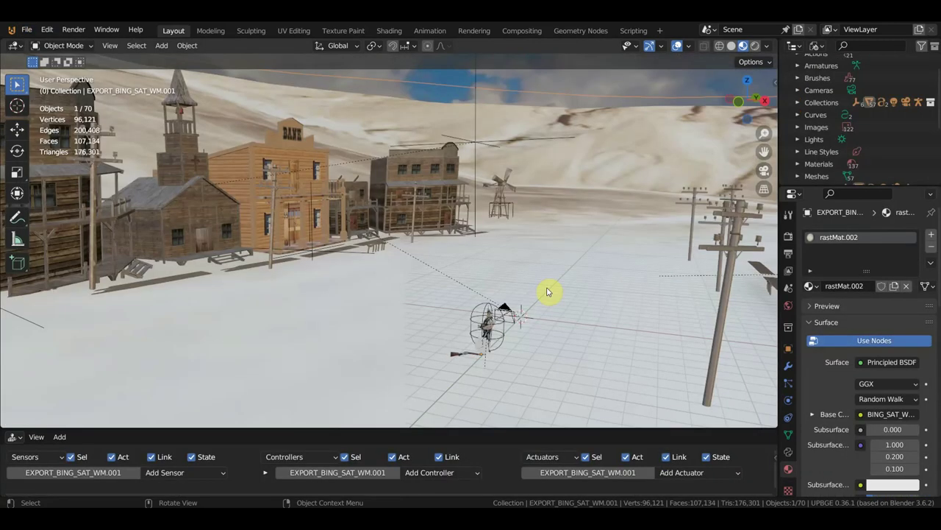
key(KP_0)
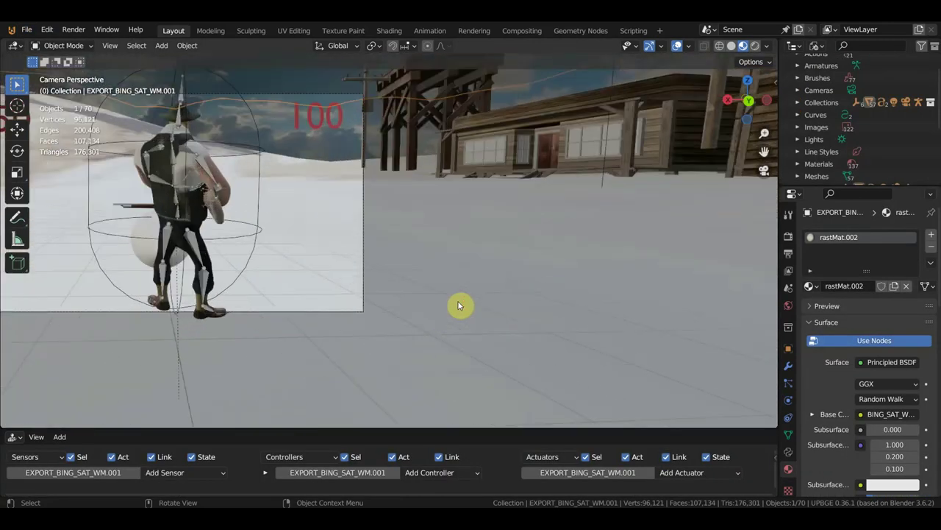
Orbit around the cowboy, then frame him from behind in camera view, zoomed and shifted down
middle_drag(457, 306, 586, 325)
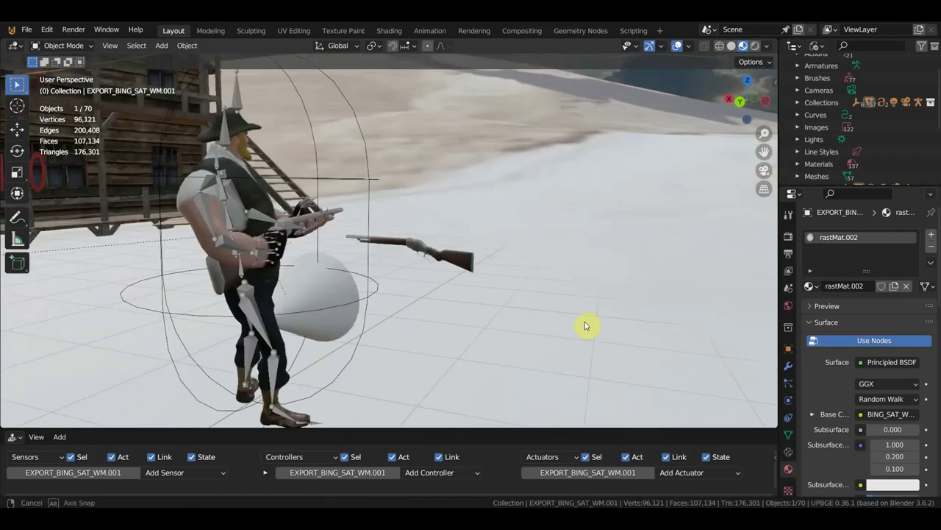
mouse_move(586, 326)
middle_down()
mouse_move(511, 324)
mouse_move(589, 321)
middle_up()
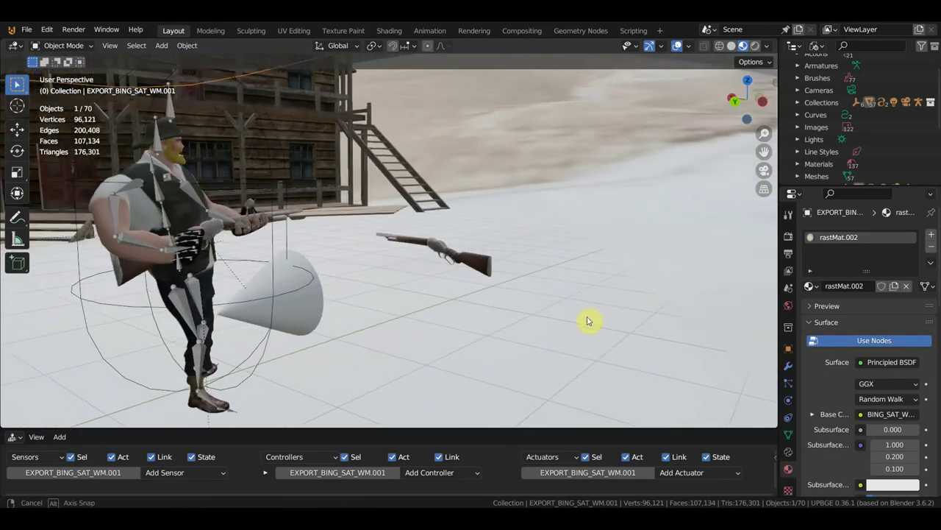
middle_drag(588, 321, 672, 318)
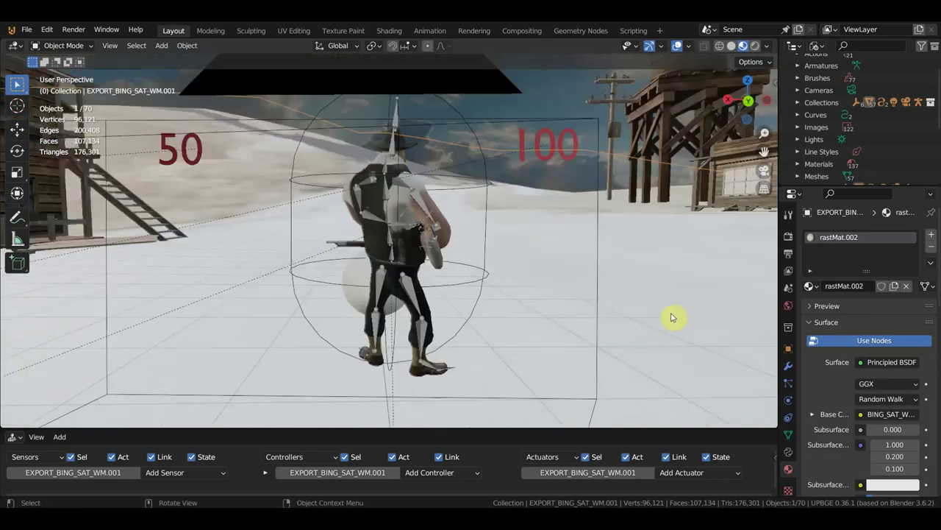
key(KP_0)
scroll(662, 310, up, 2)
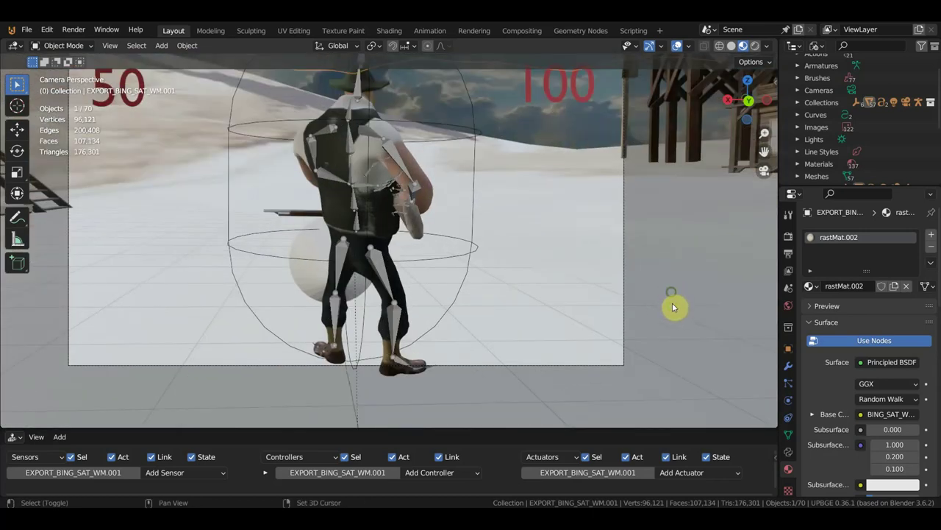
shift+middle_drag(672, 302, 678, 335)
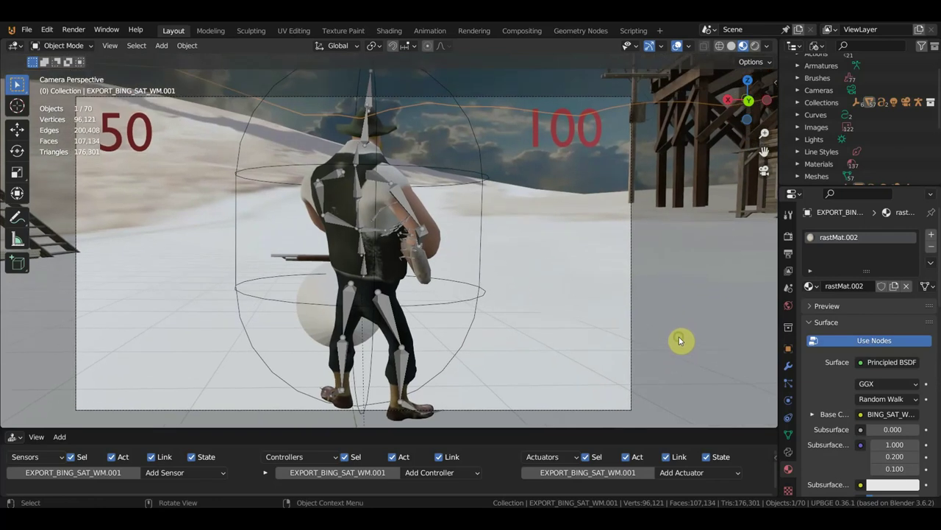
key(p)
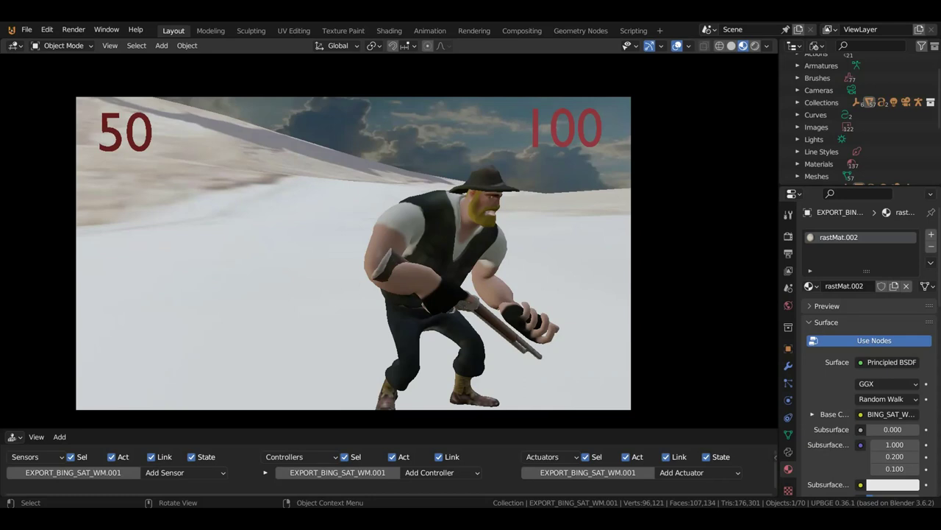
Walk the cowboy away from the camera and turn him to the right
key(w)
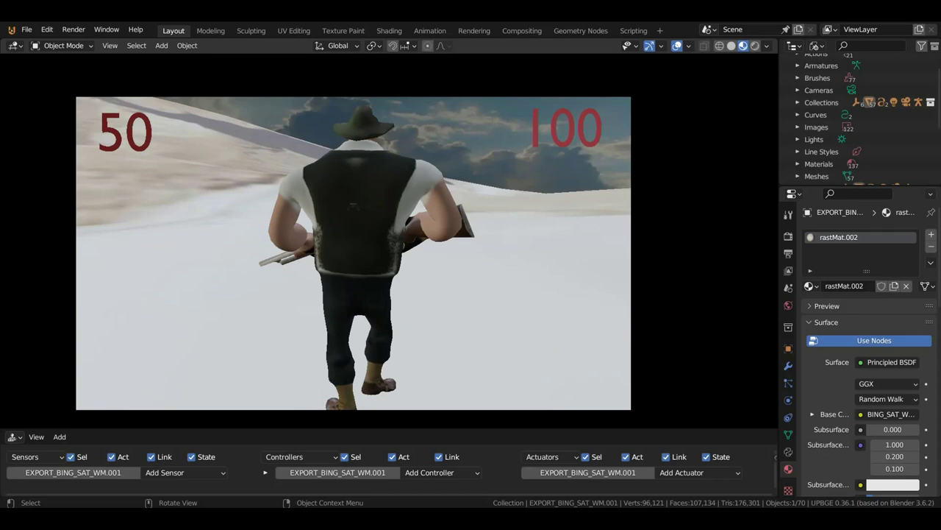
key(d)
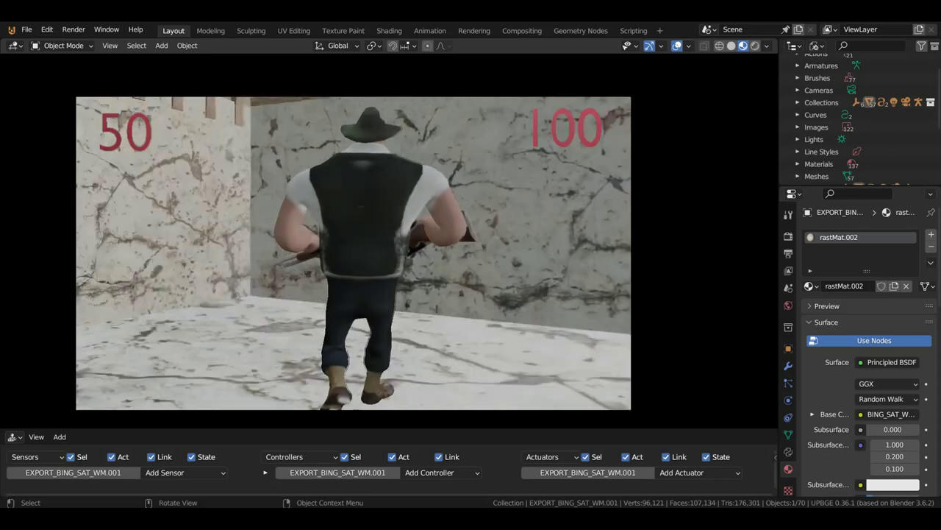
Stop the running game and return to the editor's camera view
key(Escape)
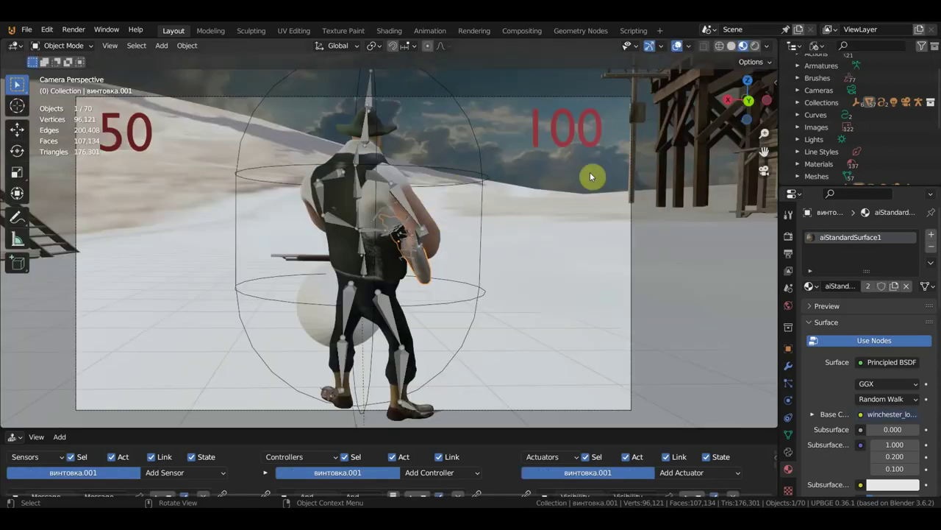
click(535, 141)
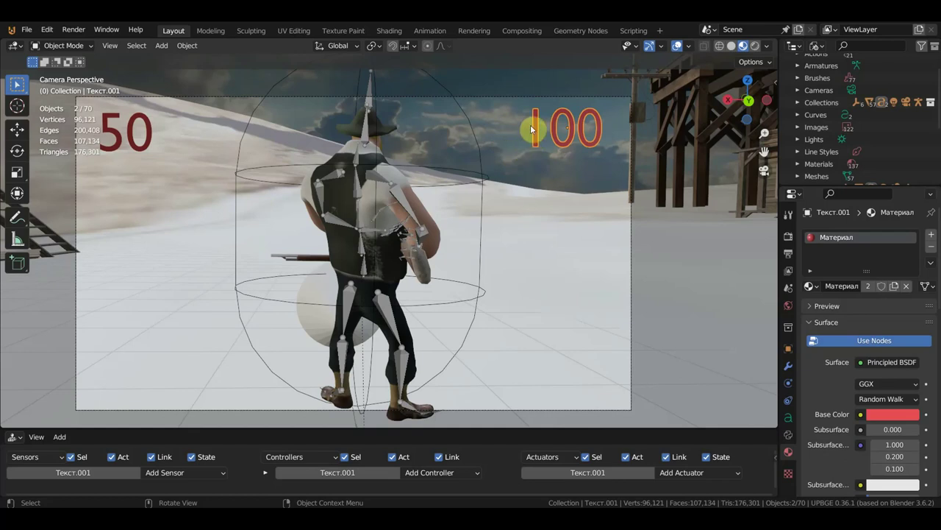
click(140, 145)
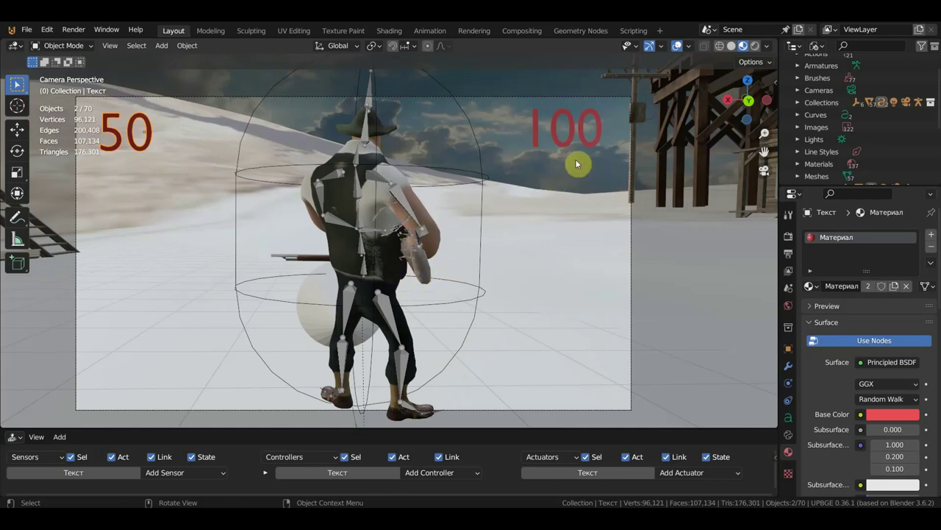
mouse_move(493, 179)
middle_down()
mouse_move(424, 183)
mouse_move(404, 195)
middle_up()
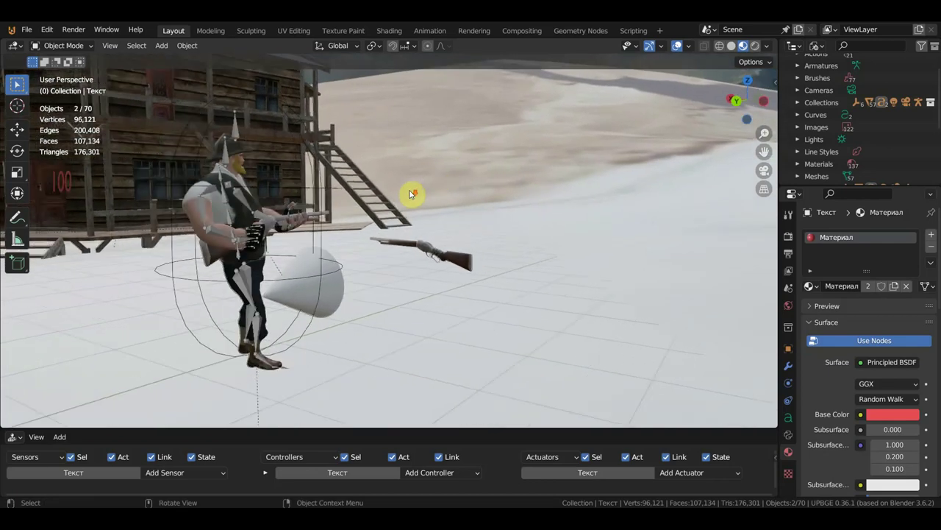
scroll(403, 196, down, 2)
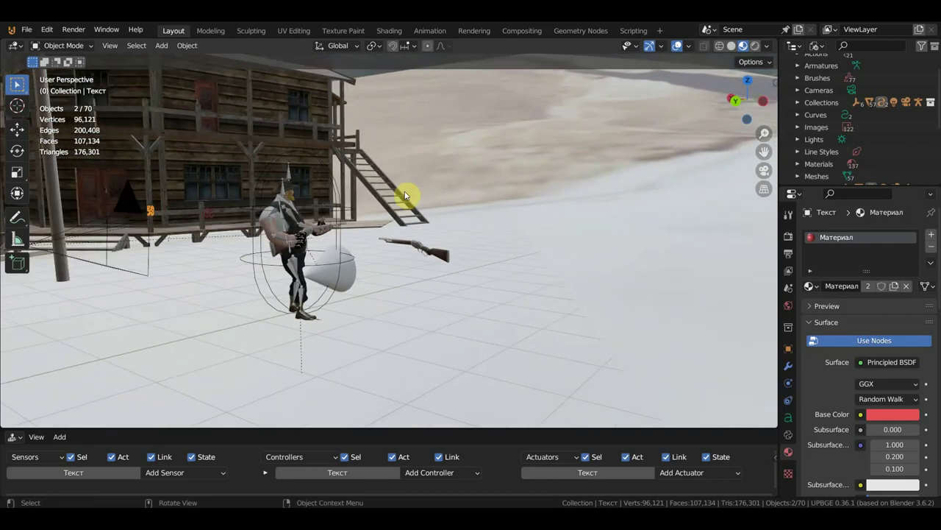
scroll(427, 265, up, 2)
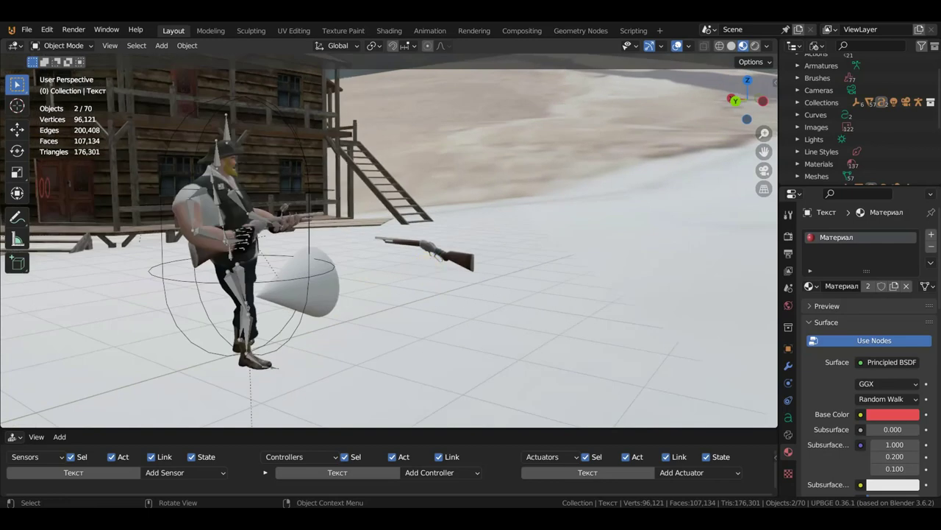
key(p)
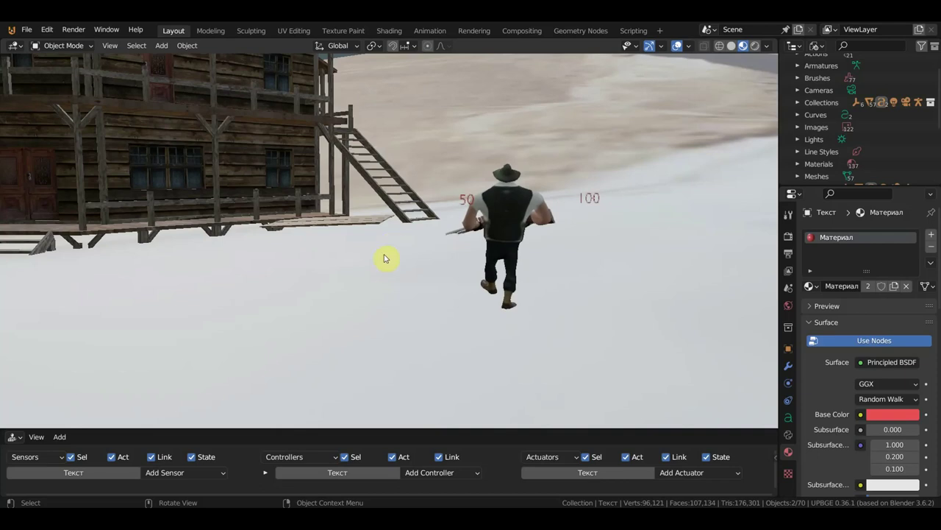
key(Escape)
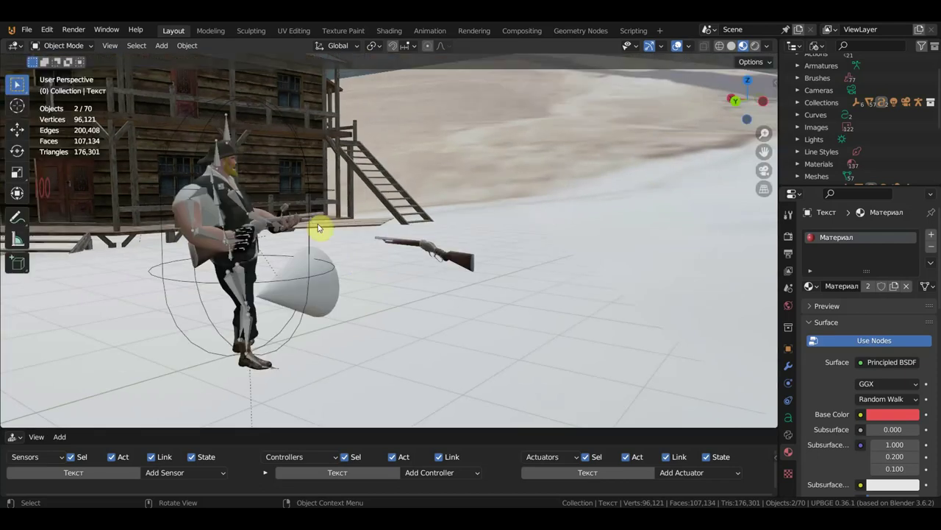
click(26, 30)
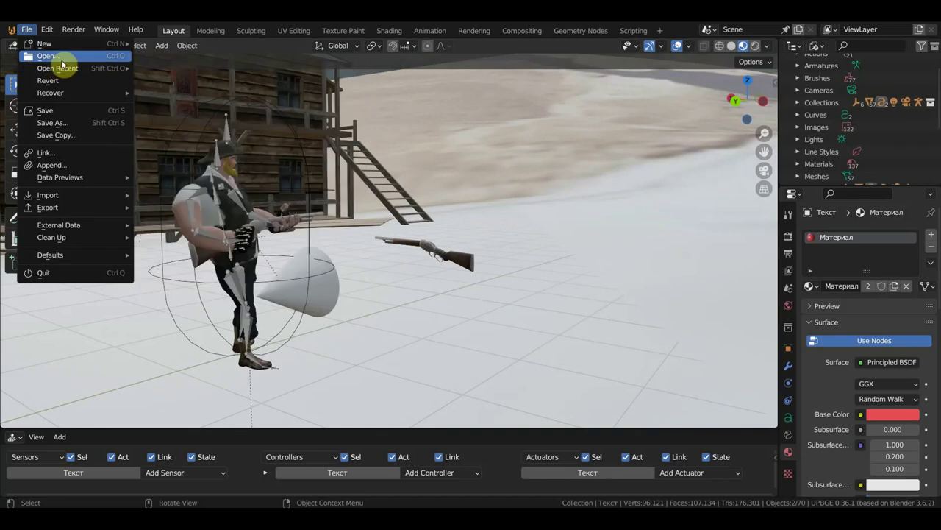
Discard unsaved changes and open Дэдвуд локация.blend from the Новая Игра Дэдвуд folder
click(61, 59)
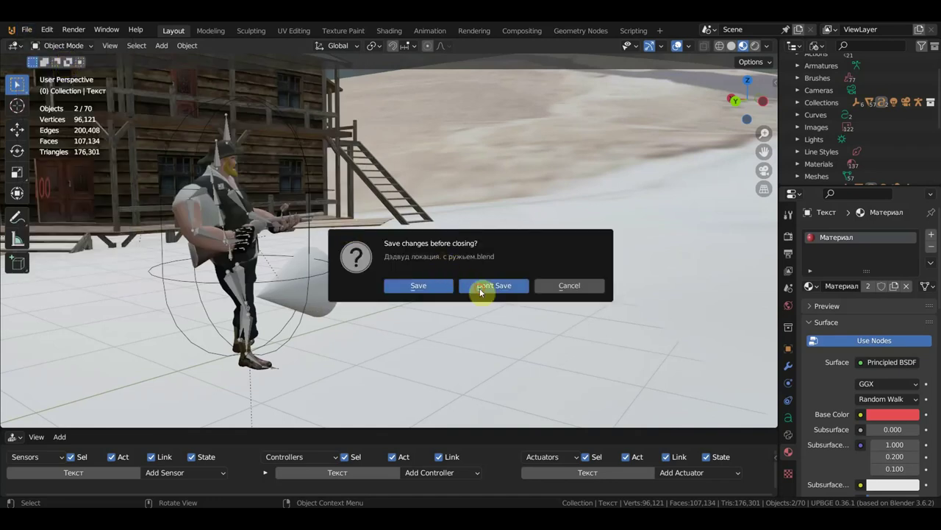
click(479, 287)
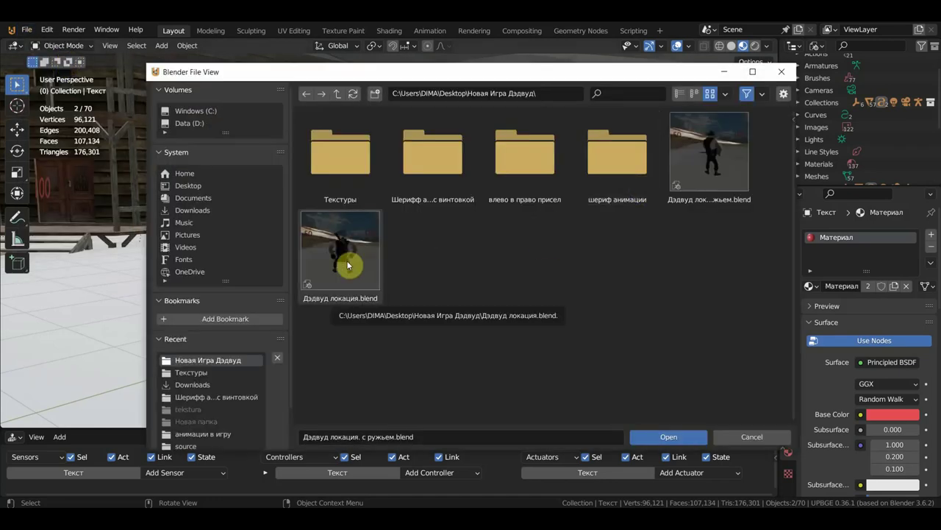
click(347, 269)
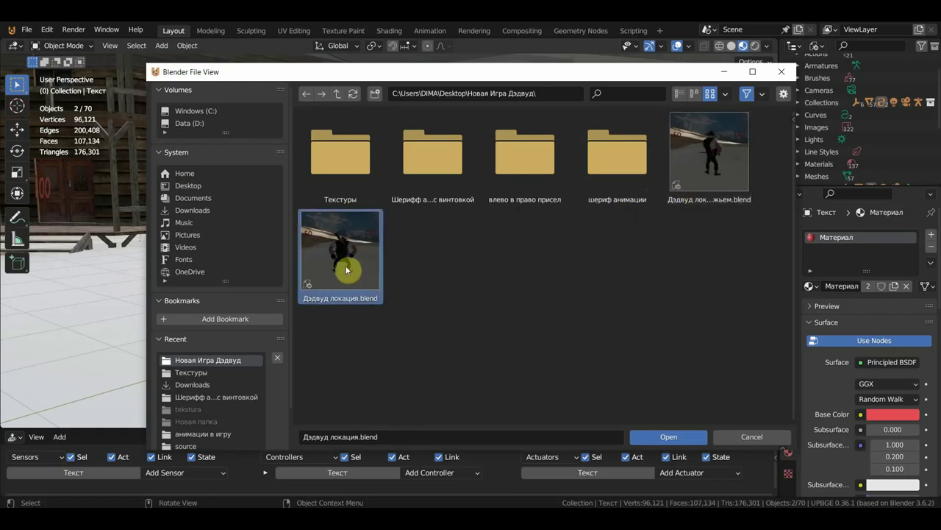
double_click(347, 270)
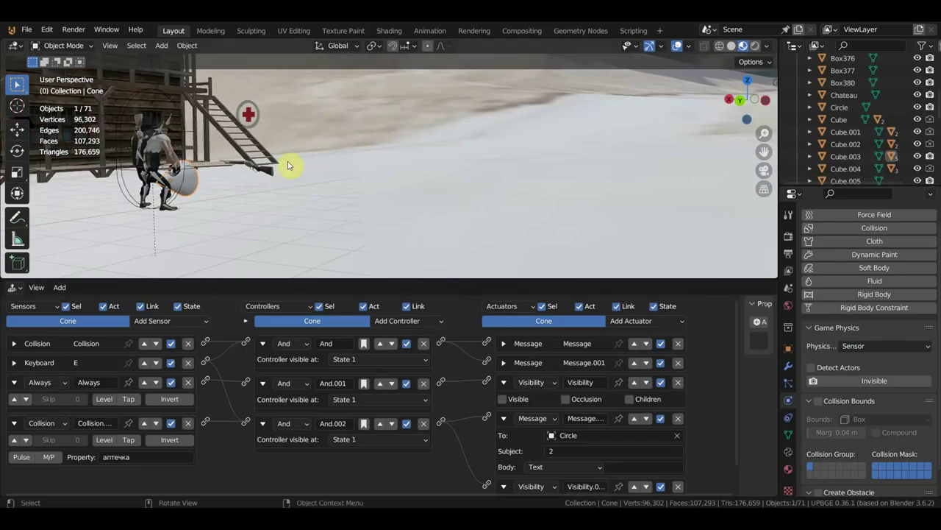
Select the red-cross health pack, test-run the game from camera view, then orbit the scene
click(257, 118)
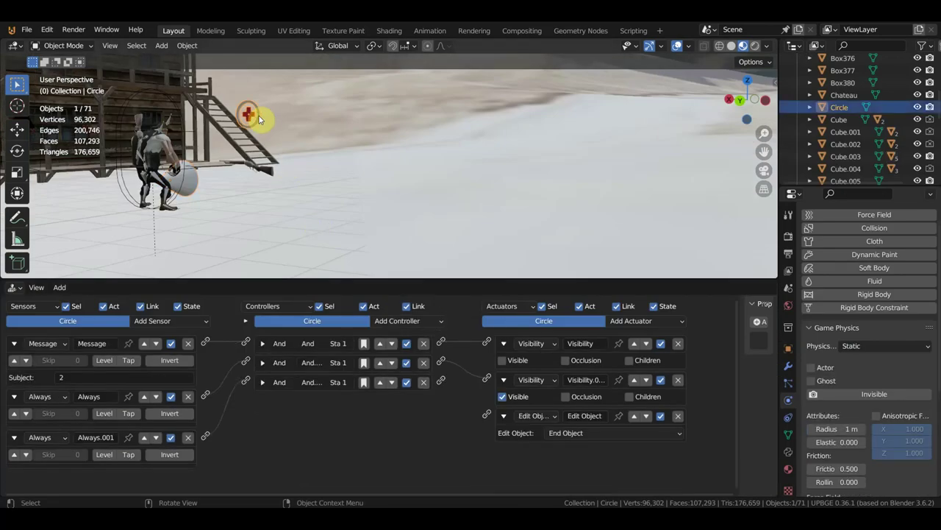
key(KP_0)
key(p)
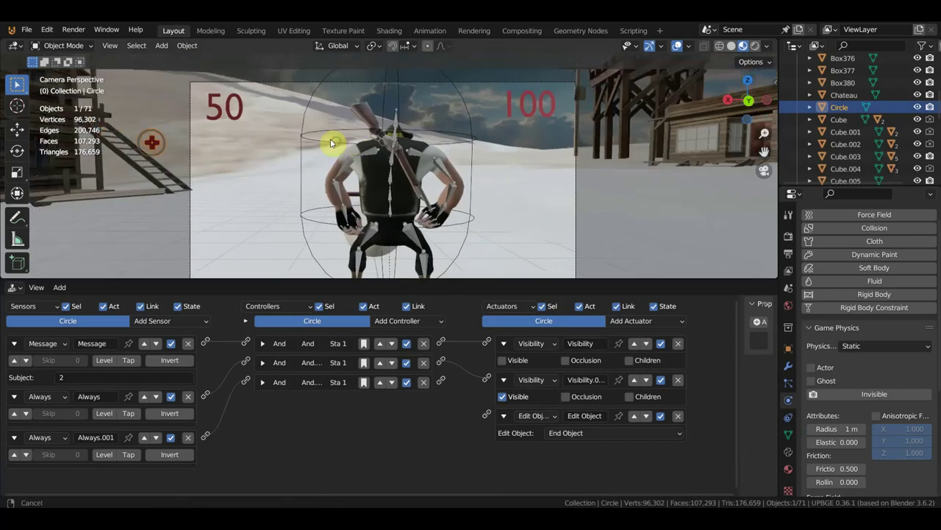
key(Escape)
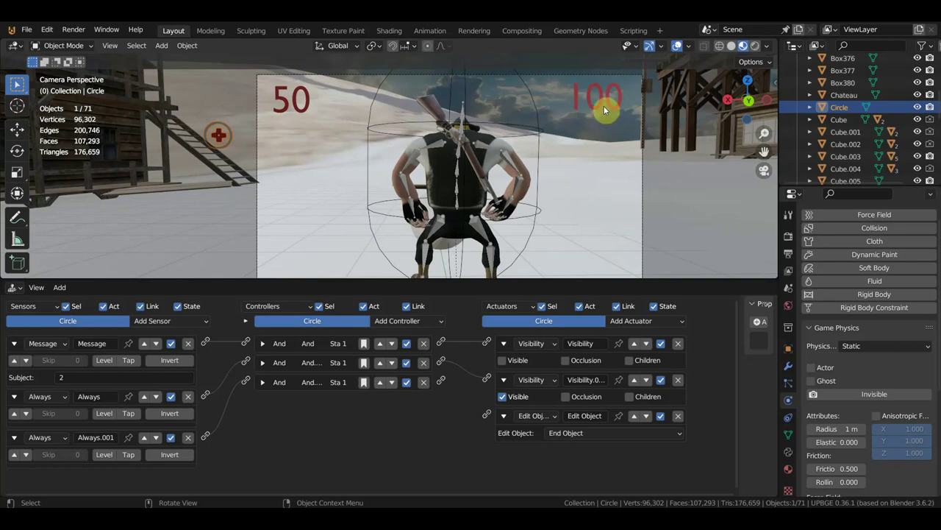
scroll(567, 169, down, 1)
scroll(553, 150, down, 2)
mouse_move(578, 147)
shift+middle_down()
mouse_move(550, 129)
mouse_move(550, 156)
shift+middle_up()
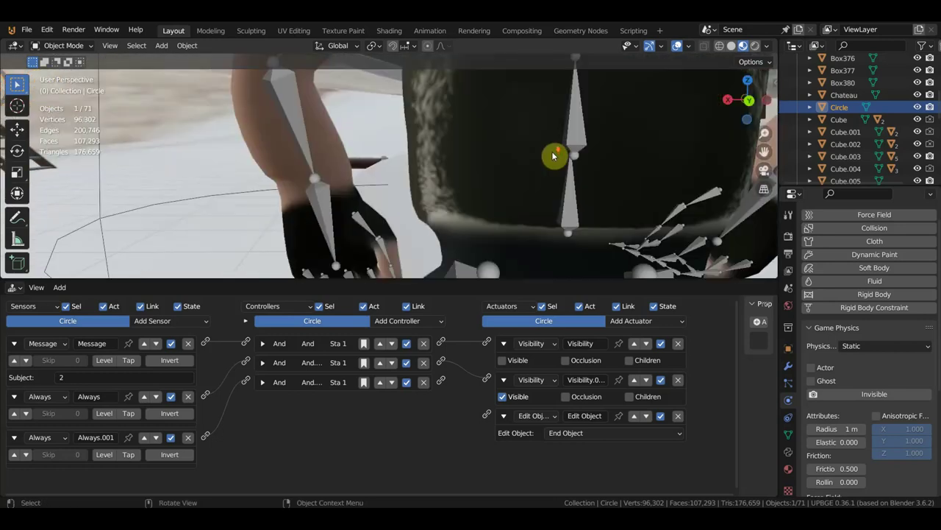
mouse_move(550, 156)
middle_down()
mouse_move(535, 156)
mouse_move(679, 174)
middle_up()
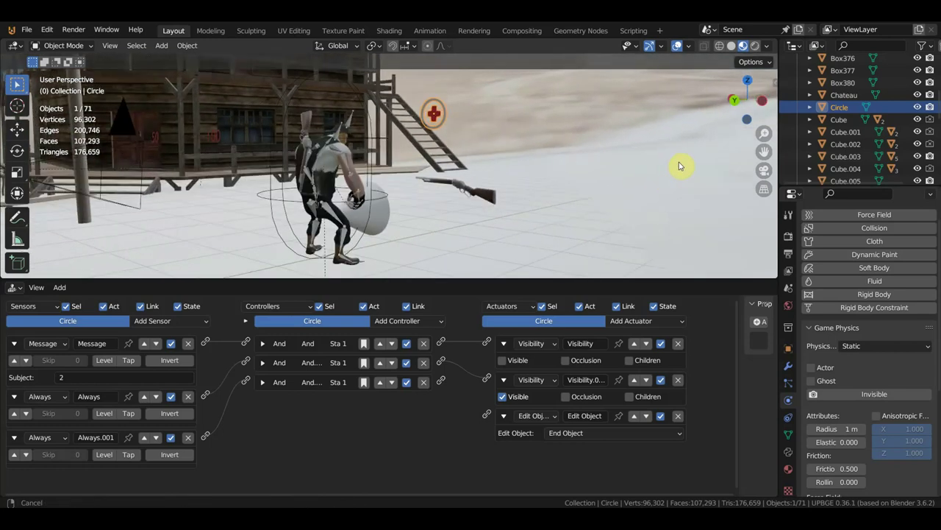